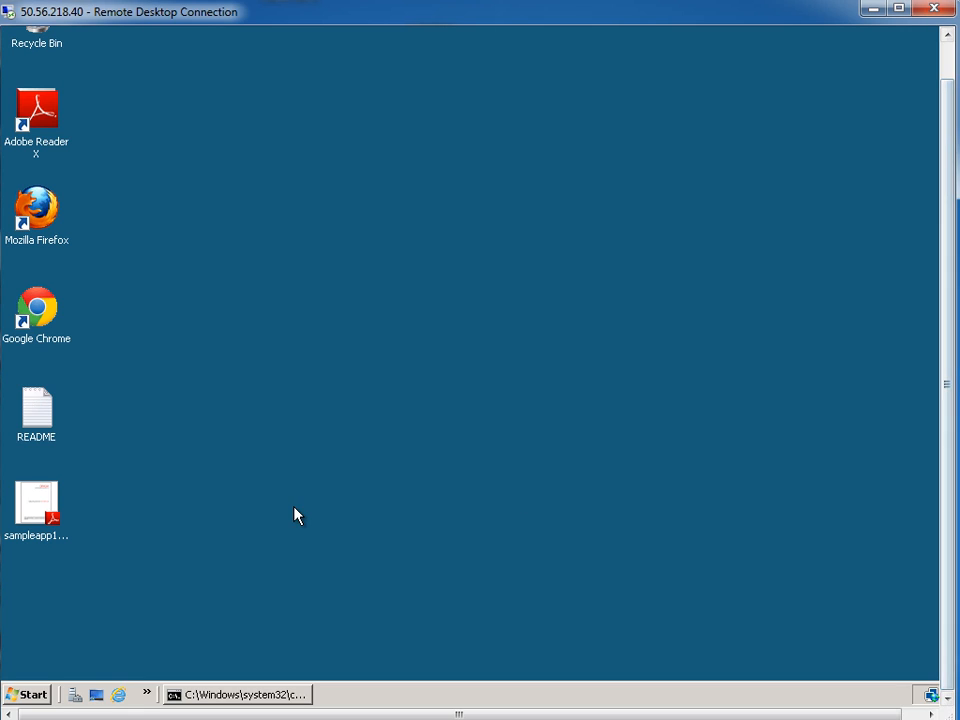
Launch Firefox and load localhost:7001/analytics/ from the address suggestions
double_click(38, 212)
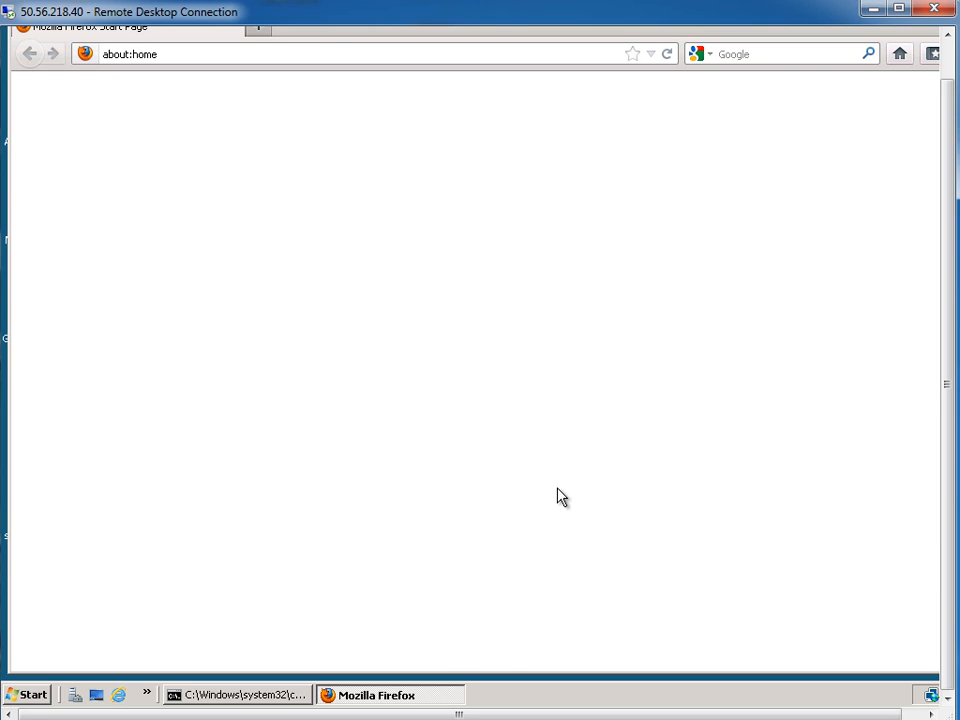
click(210, 52)
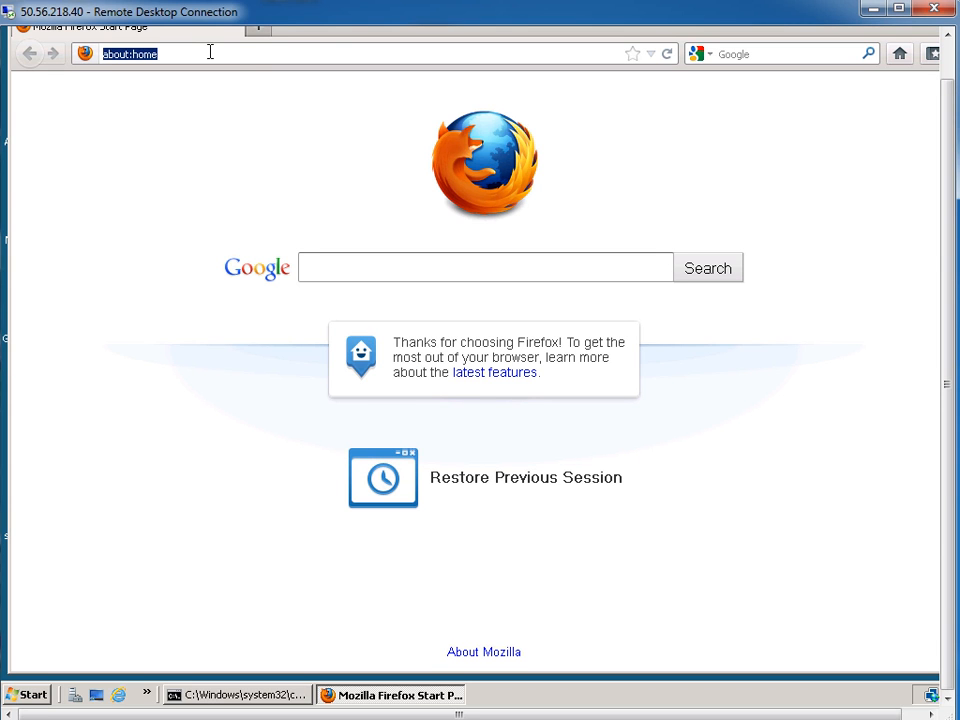
text(loc)
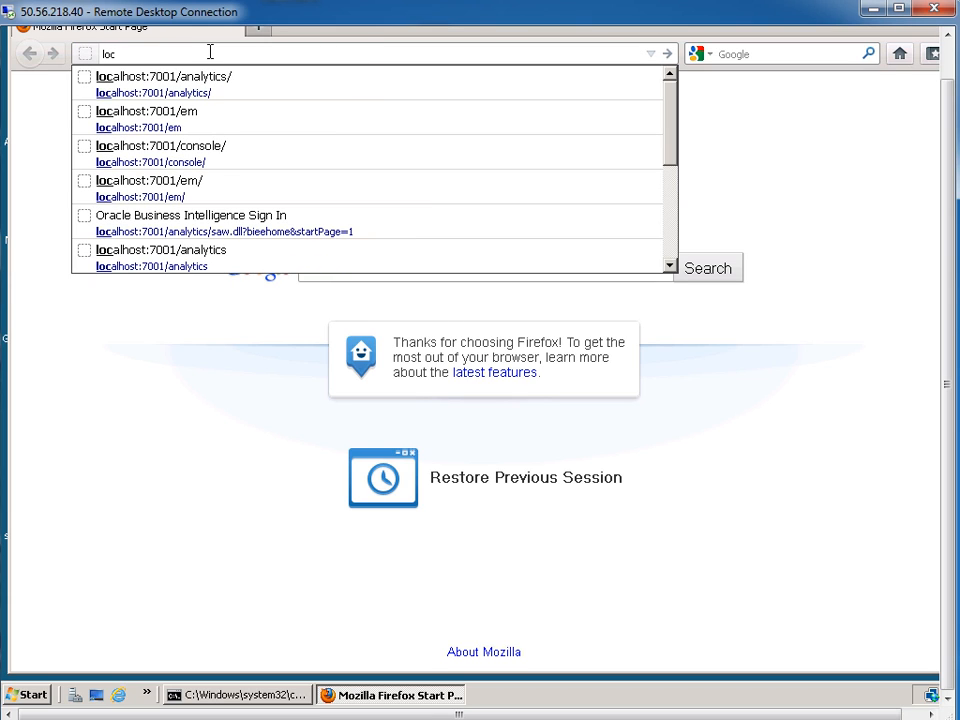
key(Down)
key(Return)
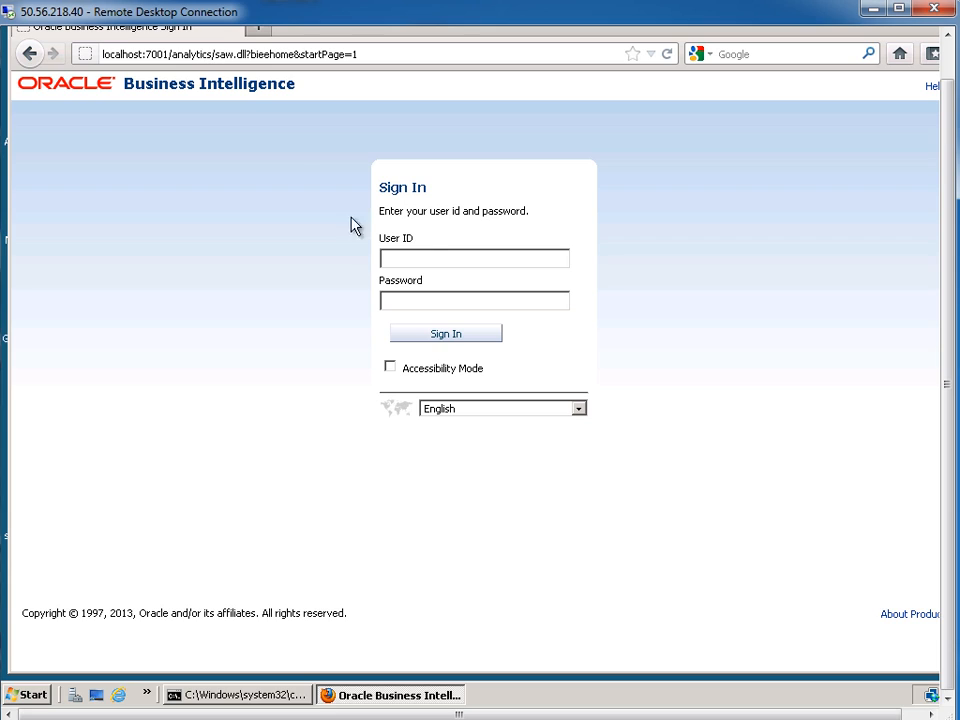
Sign in to Oracle Business Intelligence with the saved weblogic administrator login
click(462, 262)
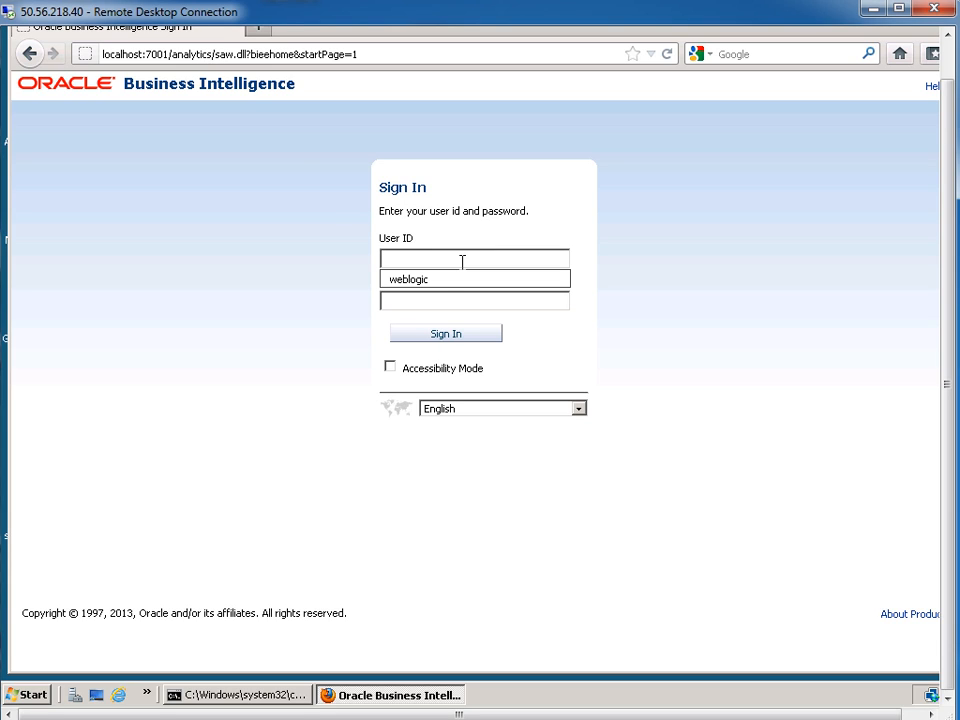
text(w)
click(422, 281)
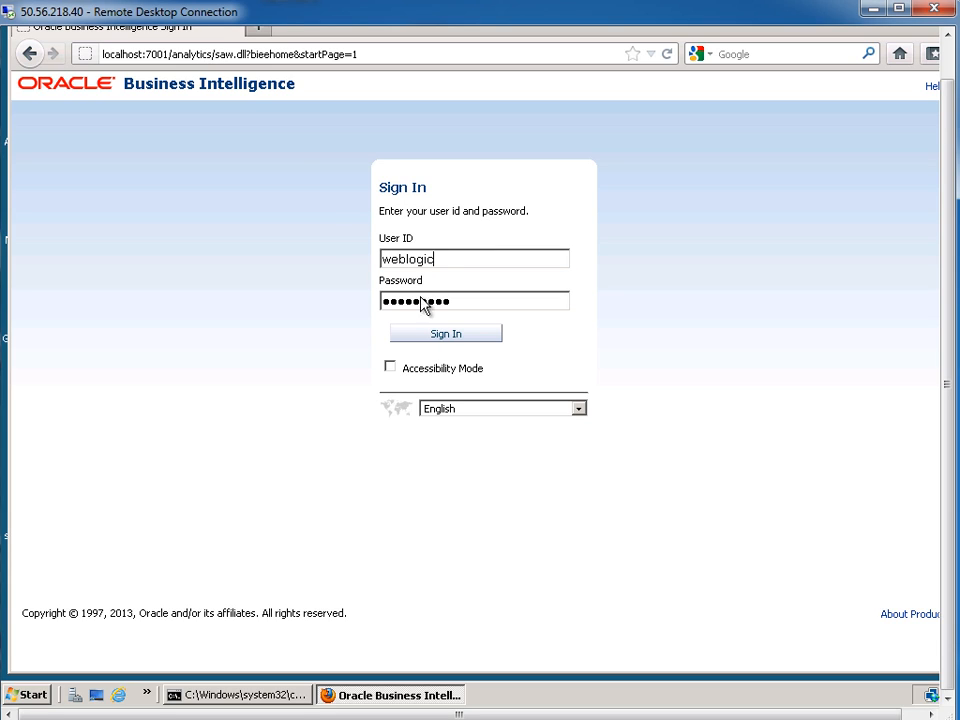
click(465, 337)
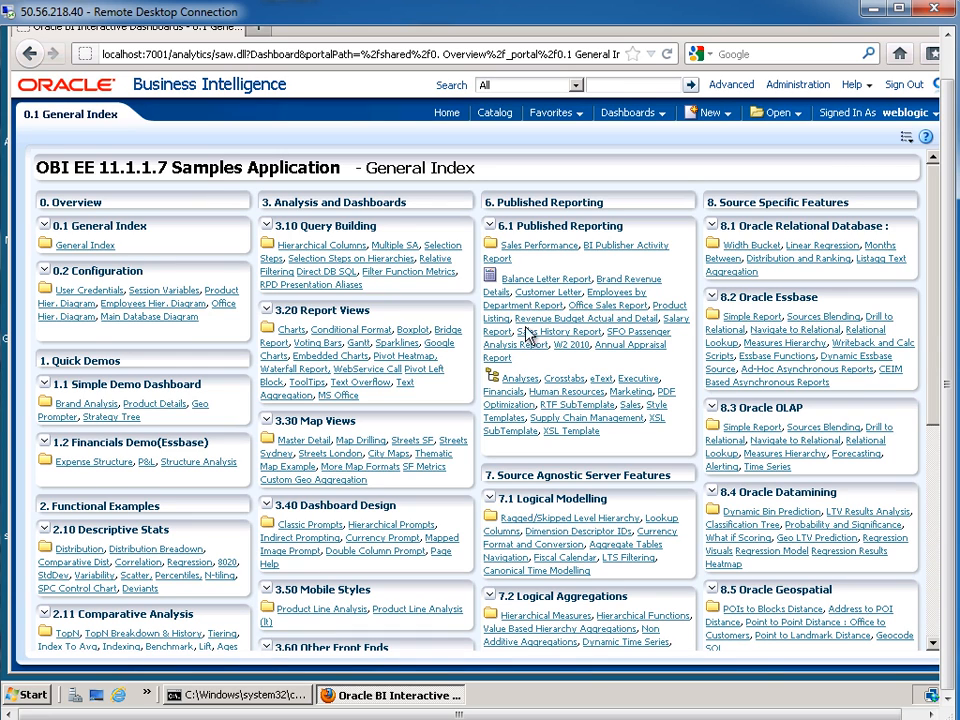
click(733, 716)
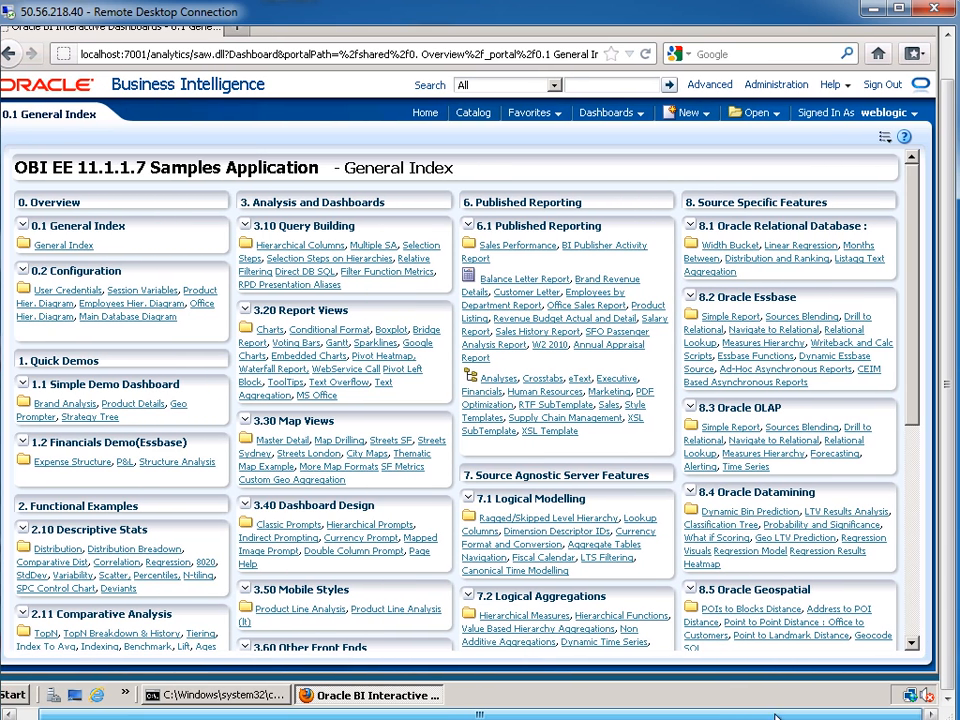
click(896, 115)
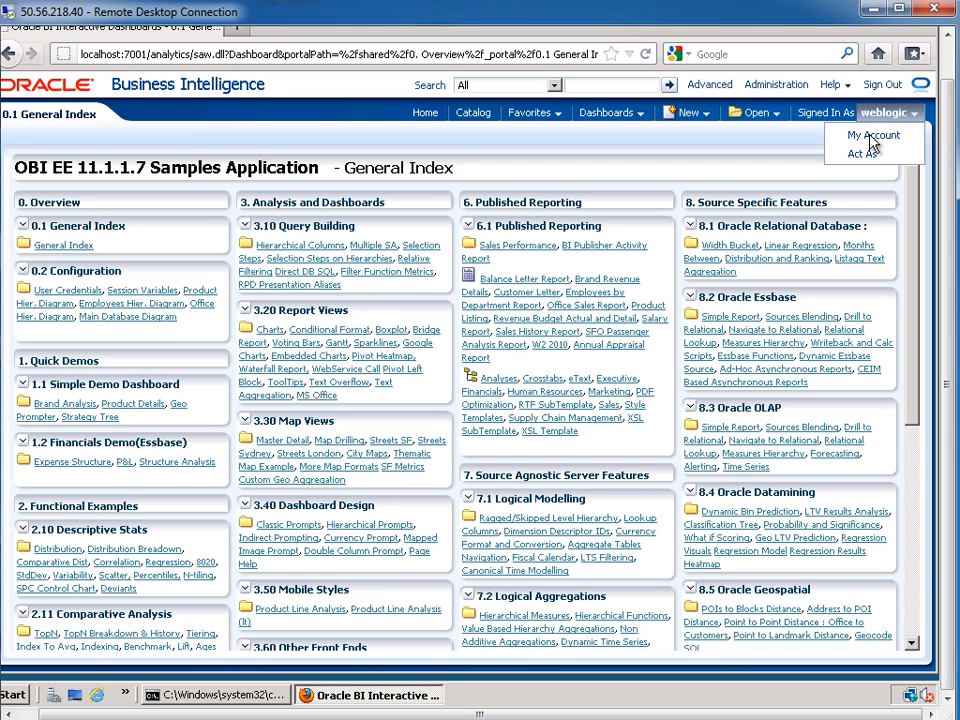
click(870, 137)
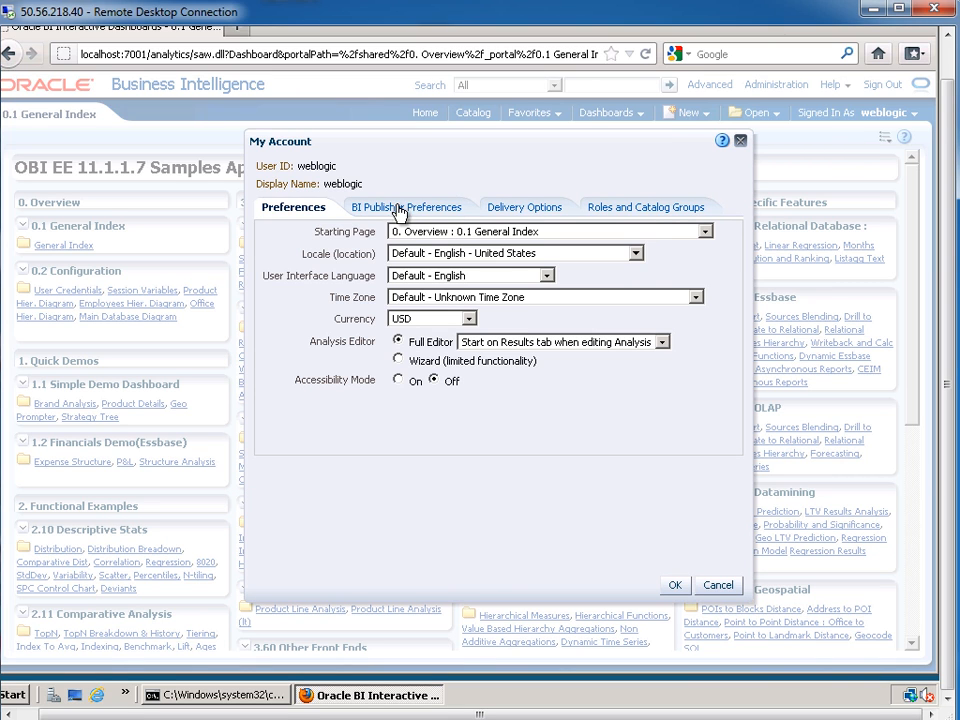
click(629, 210)
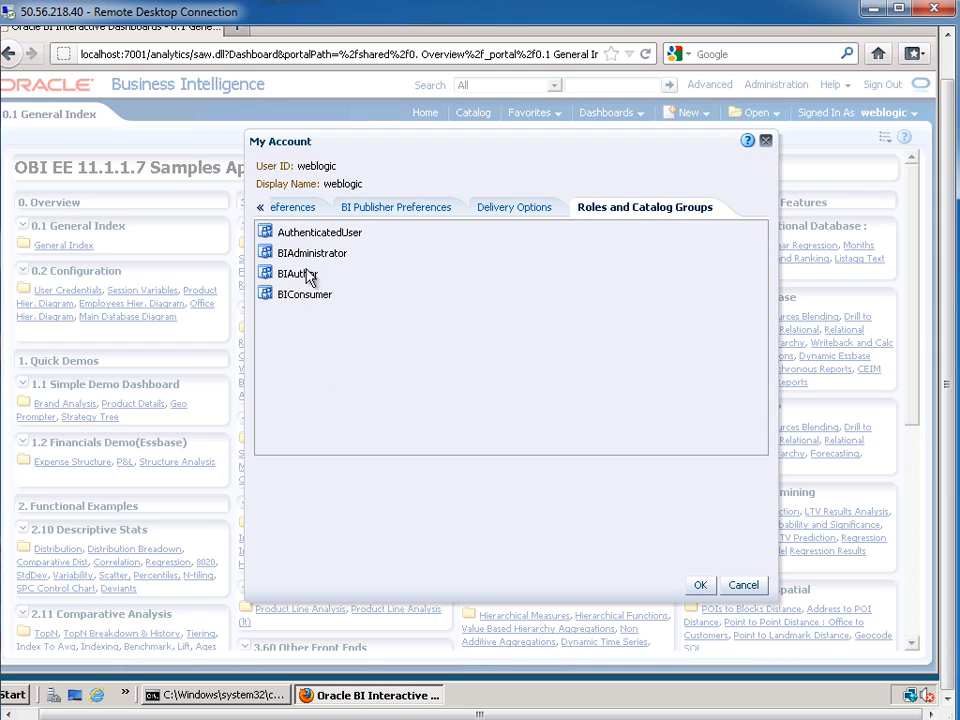
click(745, 588)
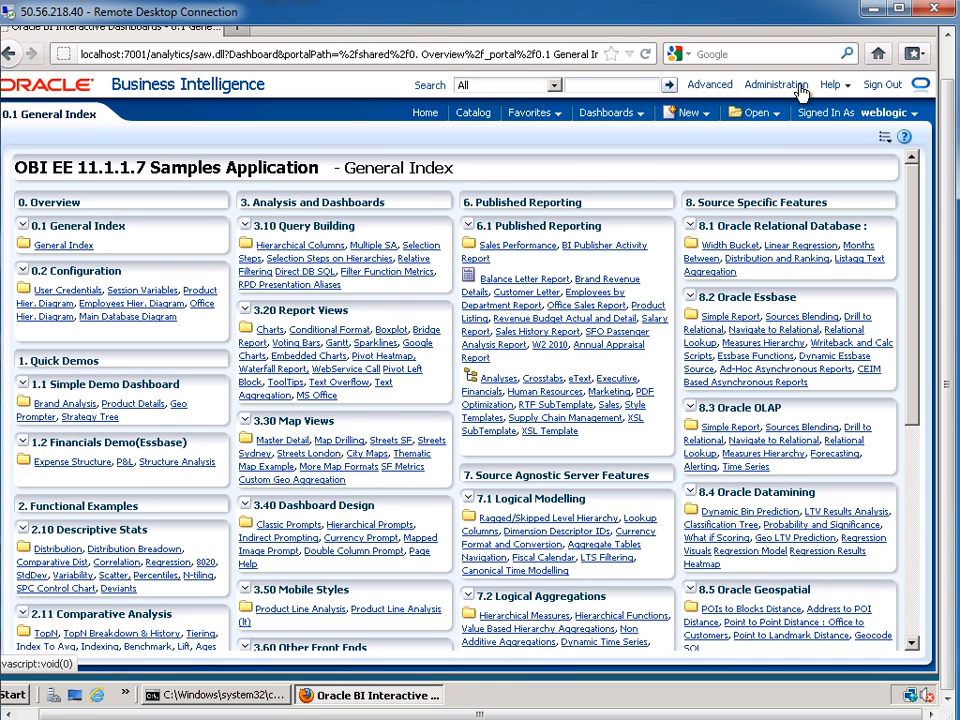
drag(946, 118, 918, 54)
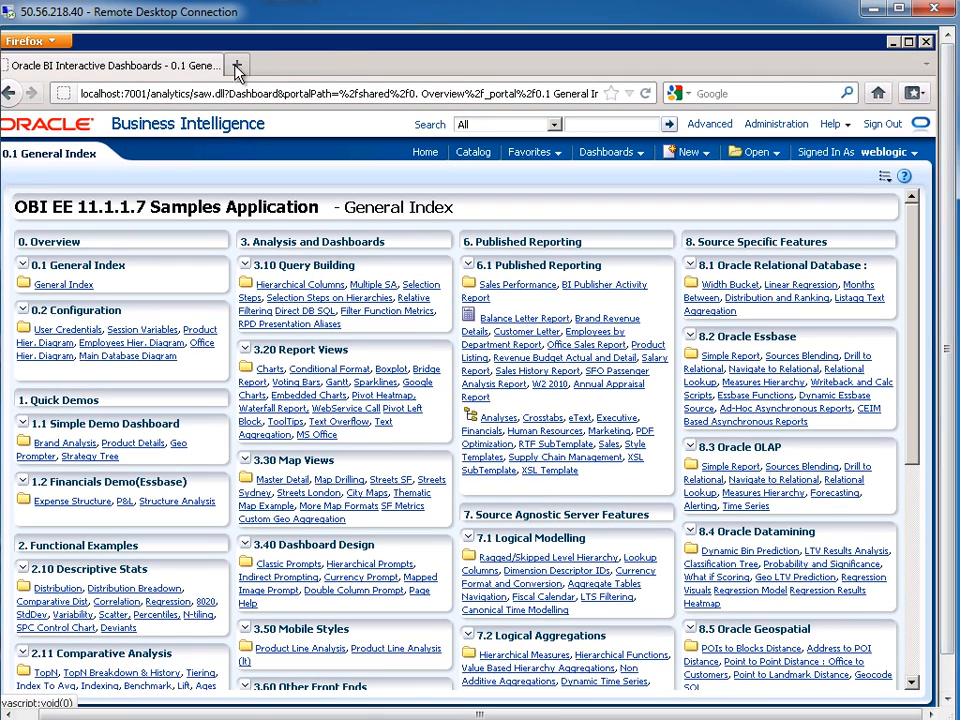
In a new tab, load the WebLogic console at localhost:7001/console/
click(237, 65)
text(lo)
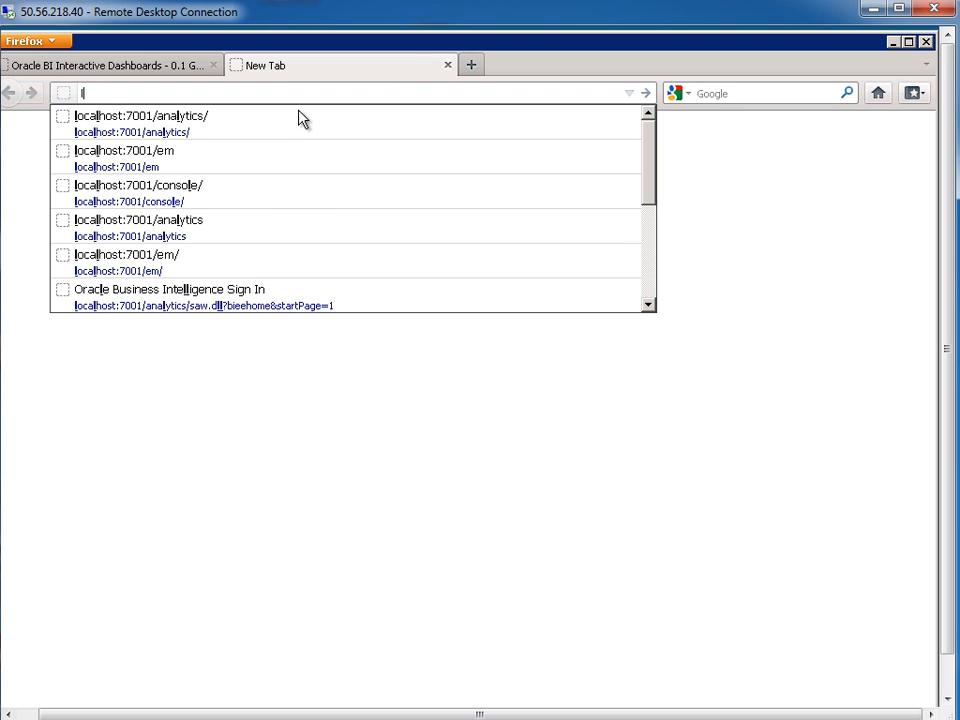
key(Down)
key(Down)
key(Down)
key(Down)
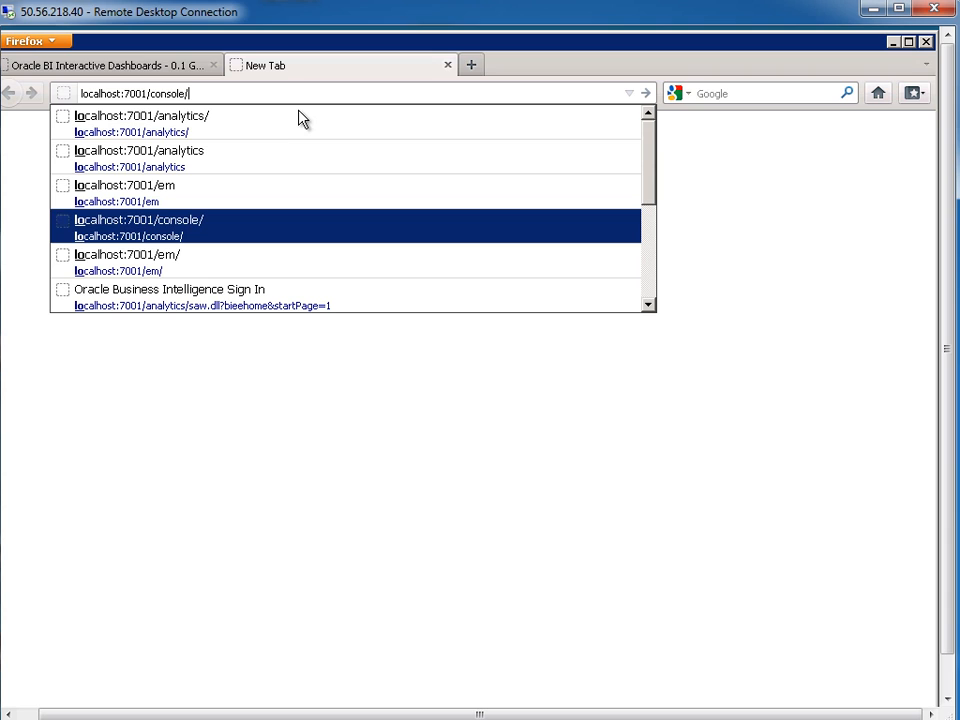
key(Return)
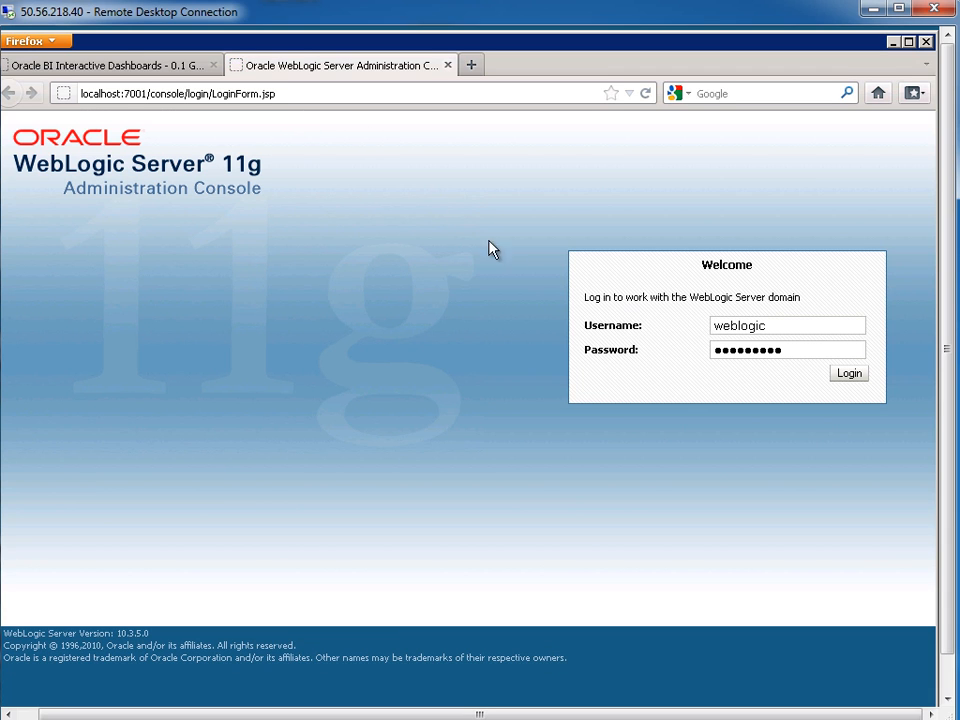
Log in with the saved administrator credentials and open the Security Realms summary
drag(795, 328, 699, 326)
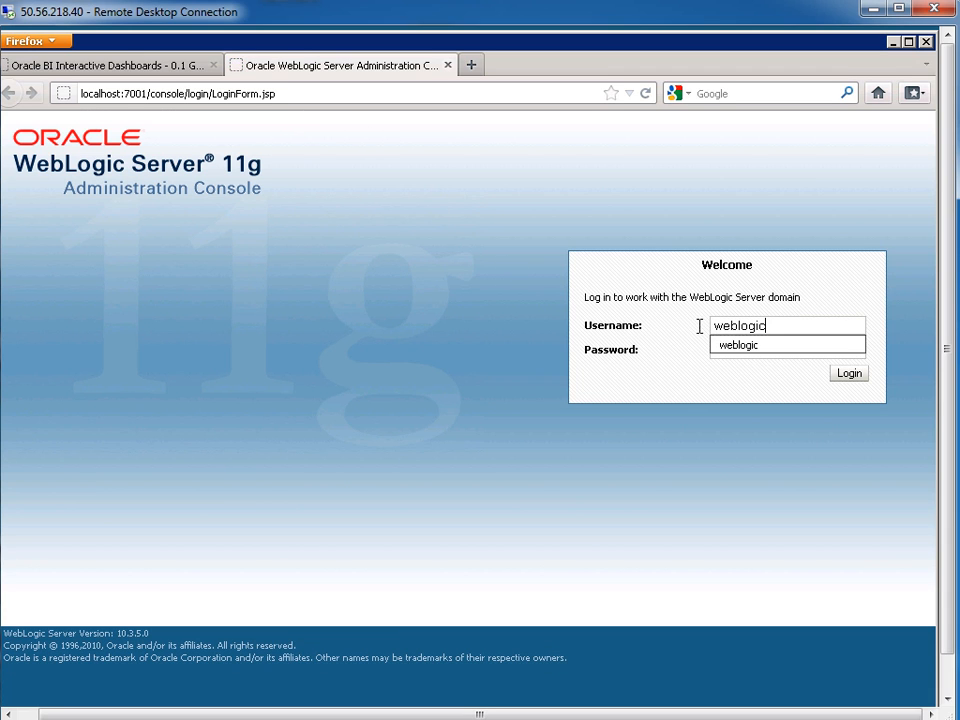
click(843, 281)
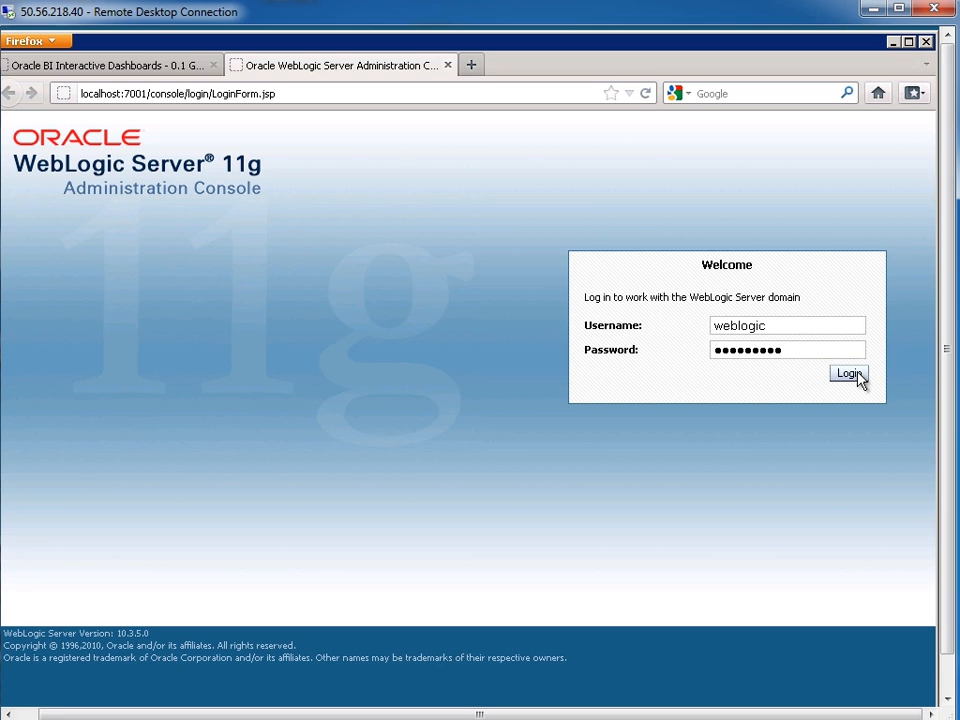
click(855, 374)
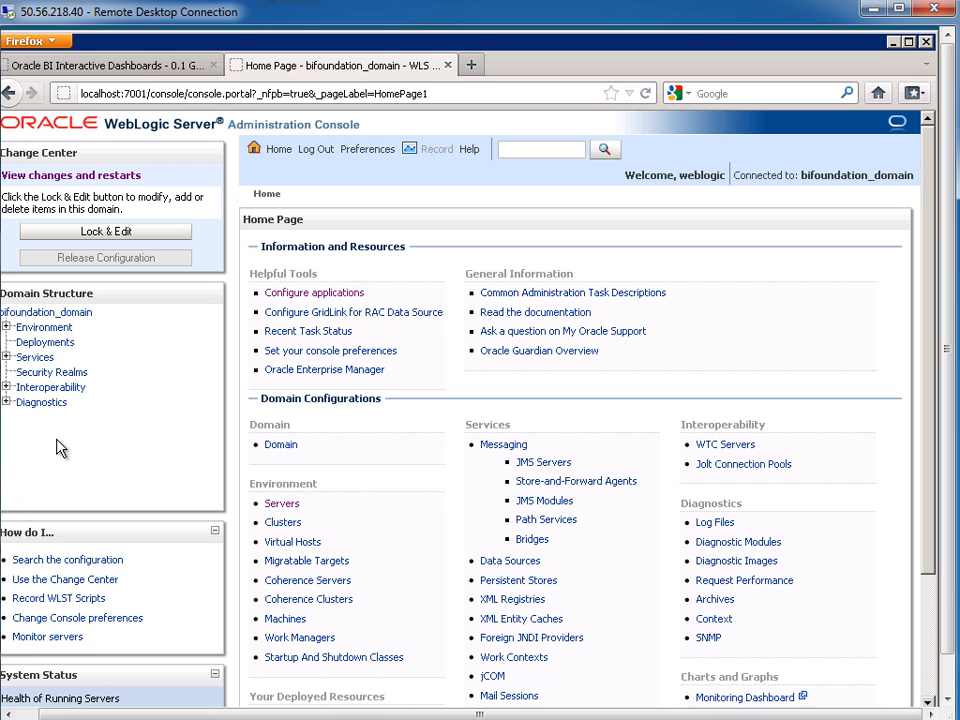
click(44, 374)
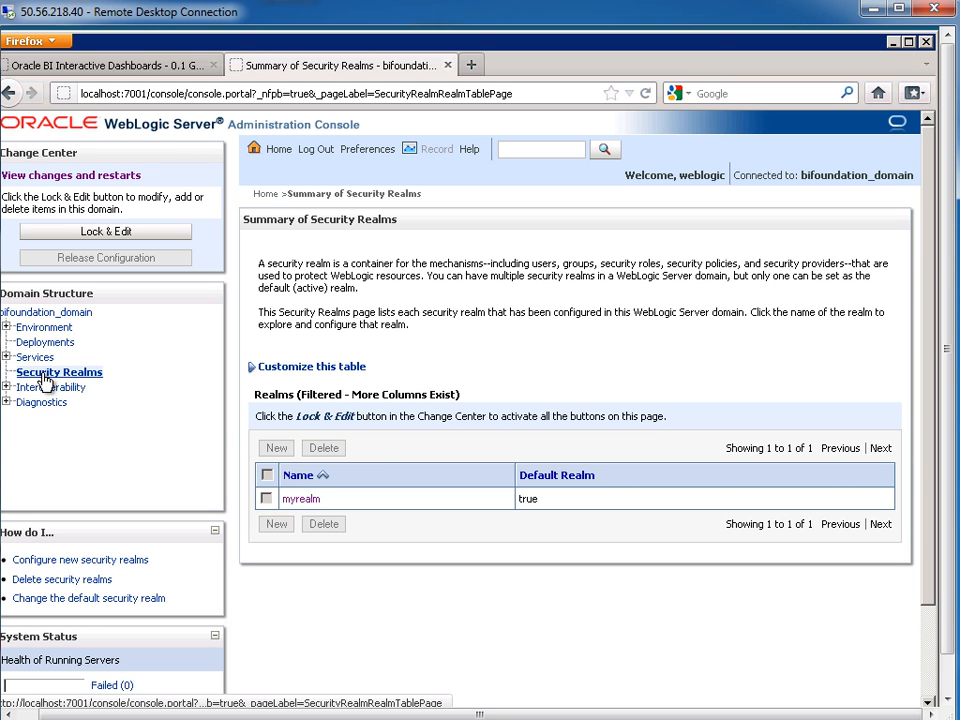
Open the myrealm settings and show its Users list of 21 users
click(304, 500)
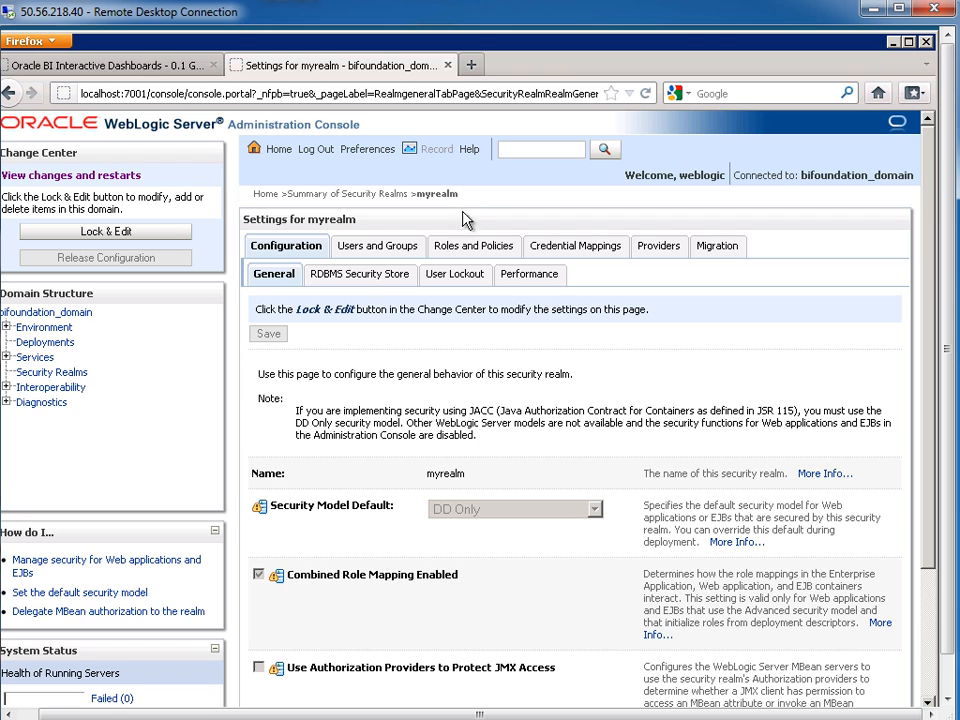
click(371, 248)
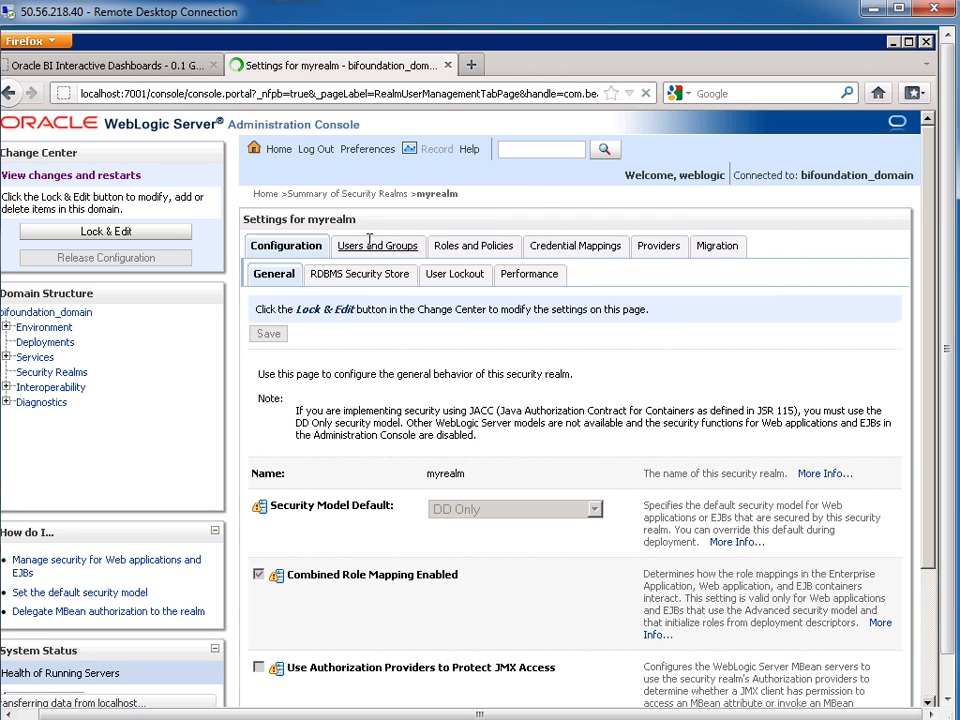
drag(950, 308, 949, 418)
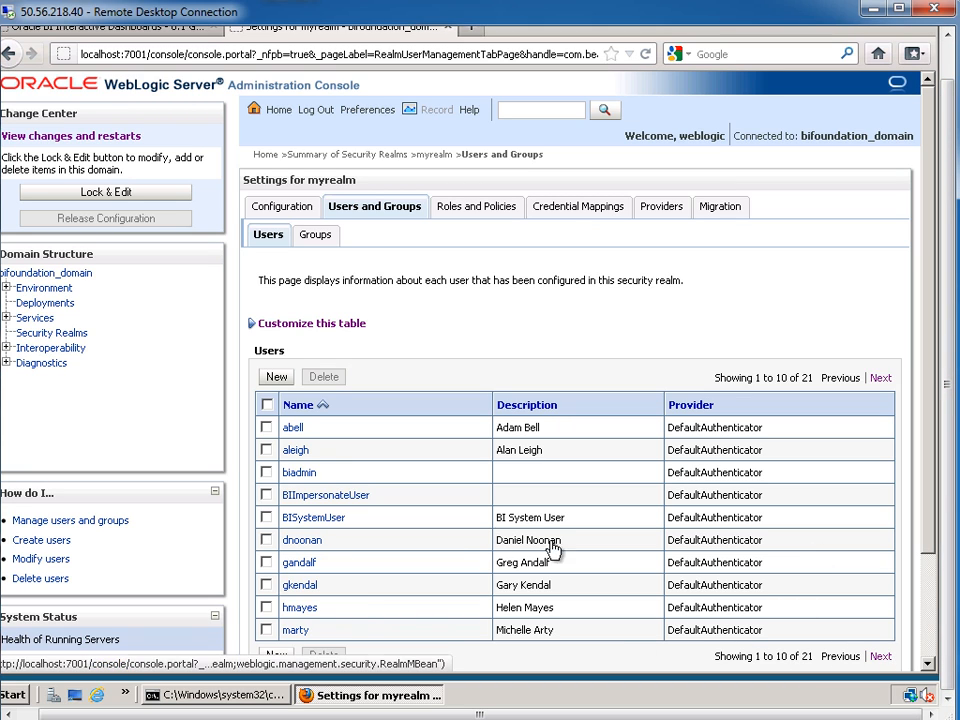
Set the users table to display 100 rows per page and apply it
click(321, 330)
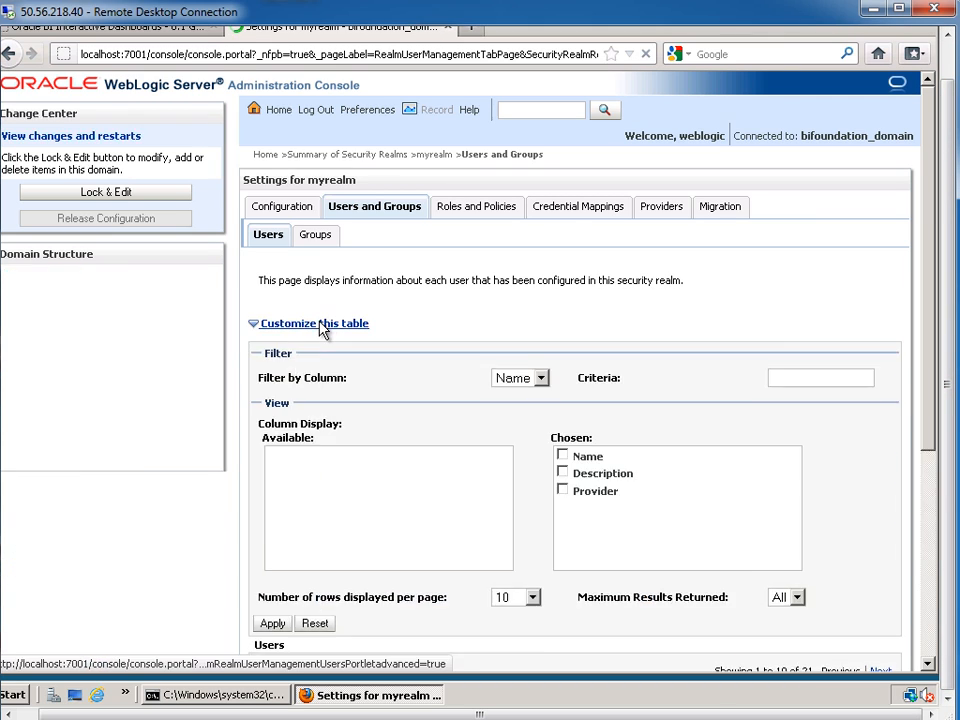
scroll(321, 330, down, 4)
drag(947, 322, 943, 294)
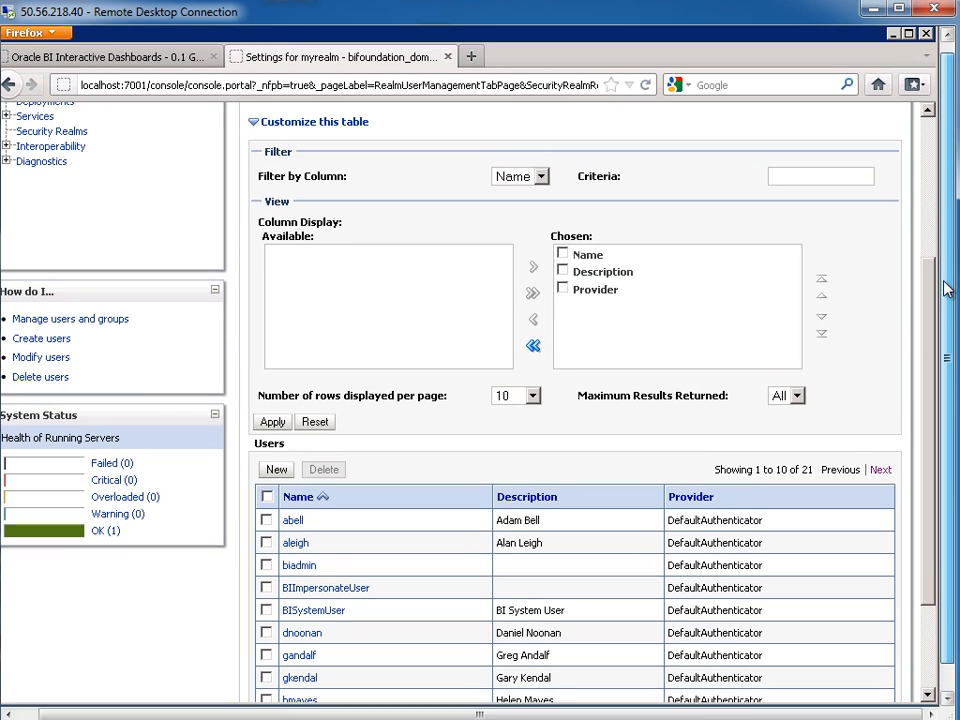
click(528, 405)
click(516, 456)
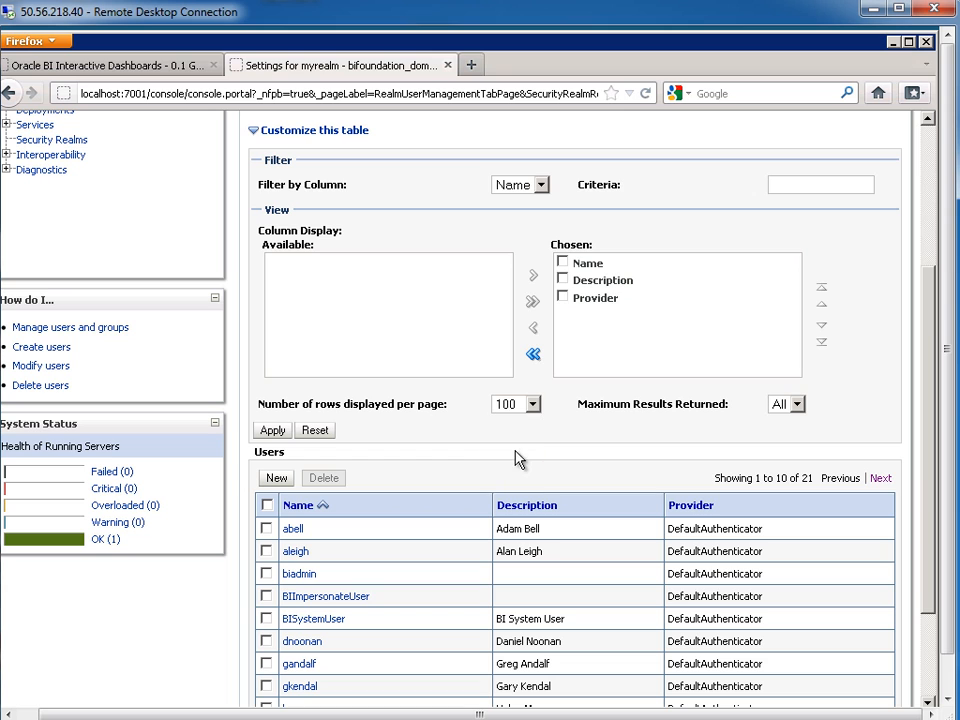
click(274, 432)
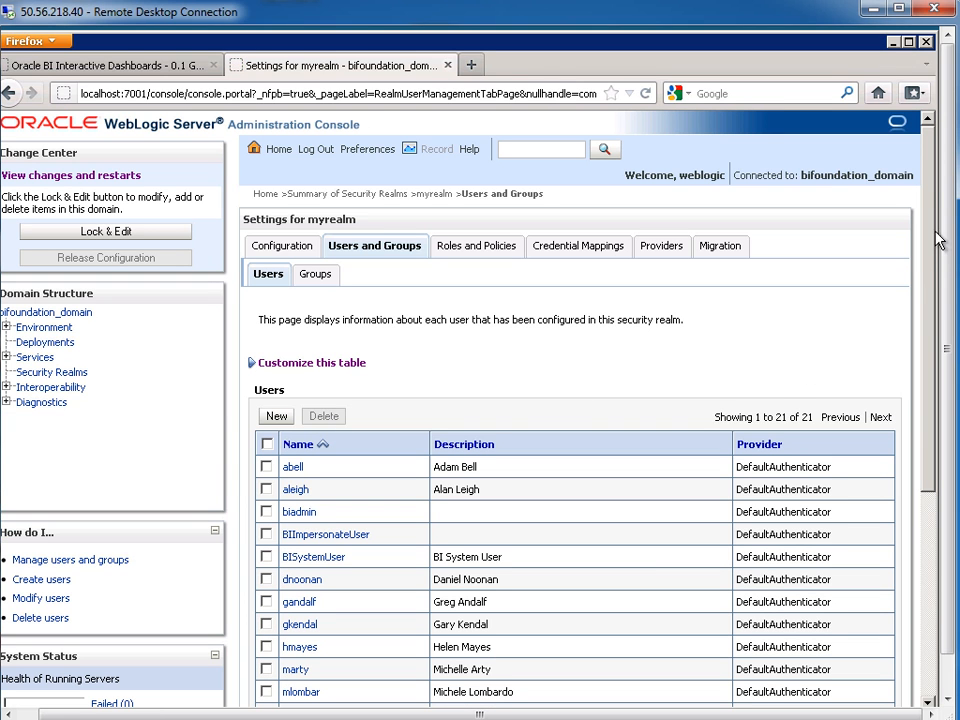
Start creating a new user in myrealm
scroll(911, 347, down, 5)
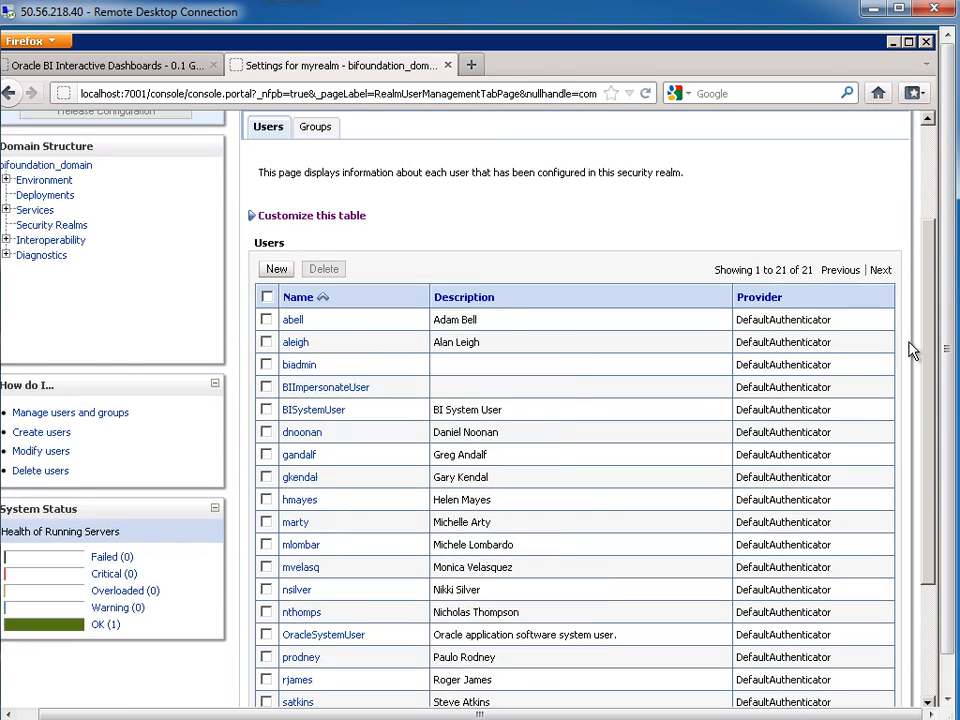
scroll(906, 380, down, 1)
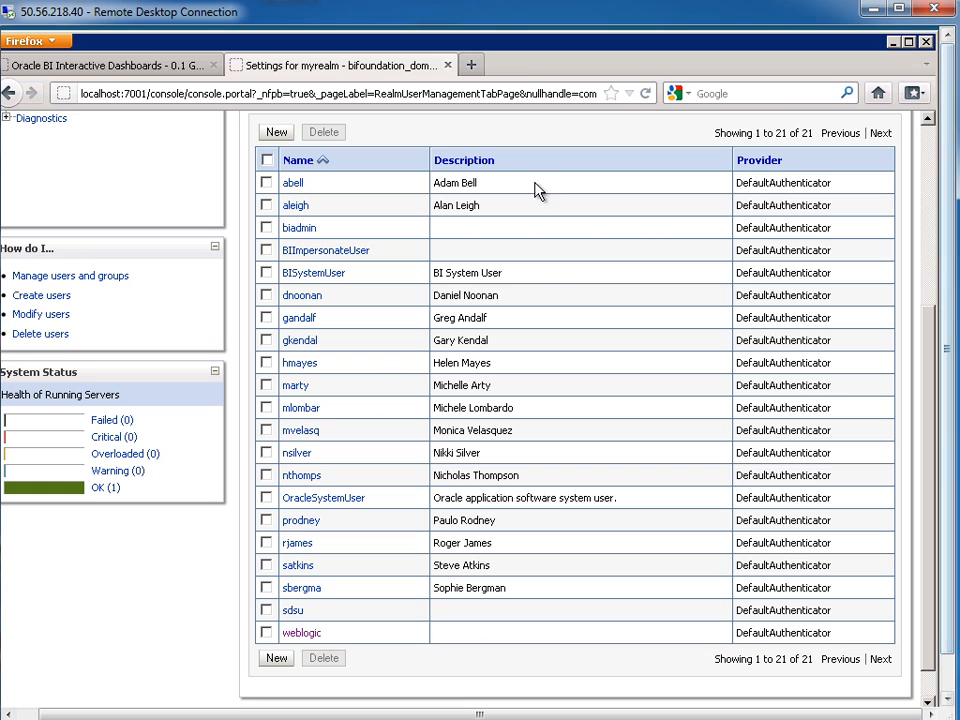
click(274, 133)
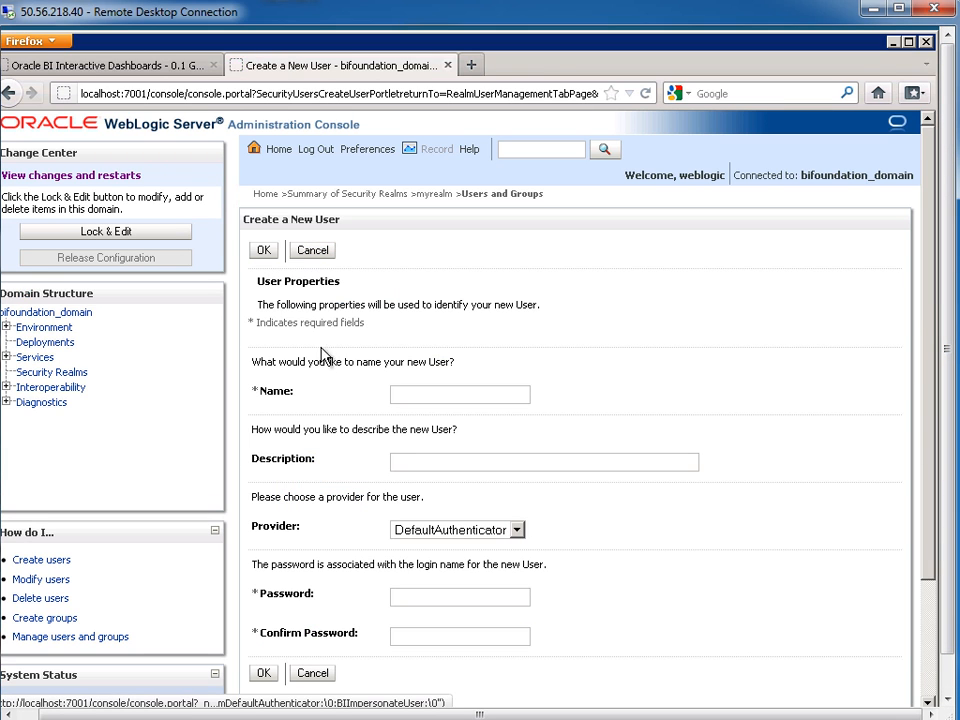
Enter the new user's name and a full-name description
click(463, 392)
text(julie)
click(483, 463)
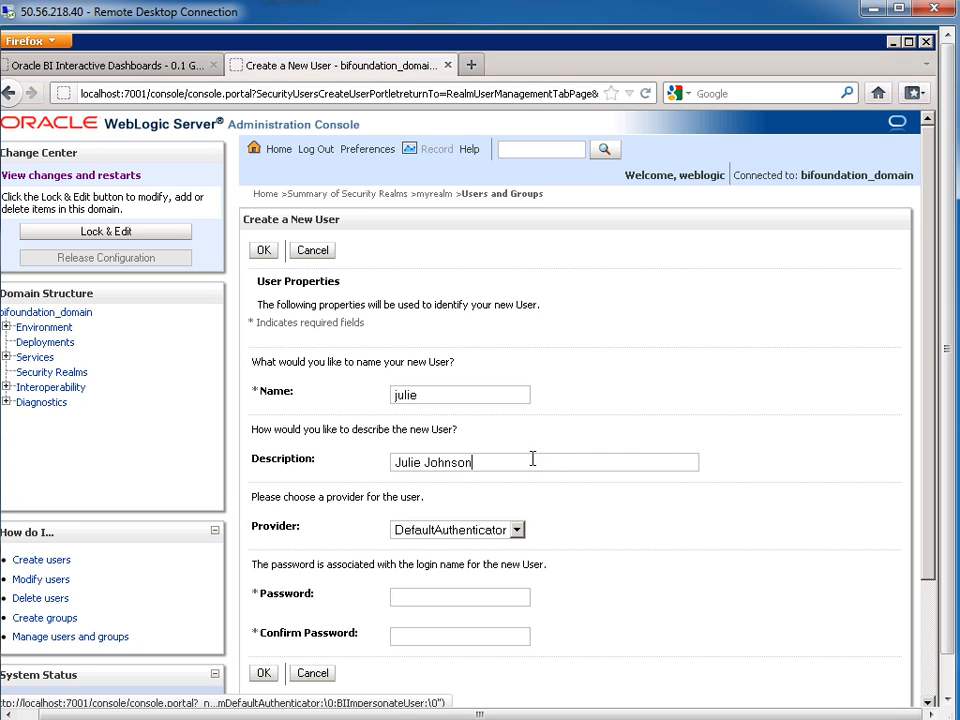
drag(531, 456, 388, 454)
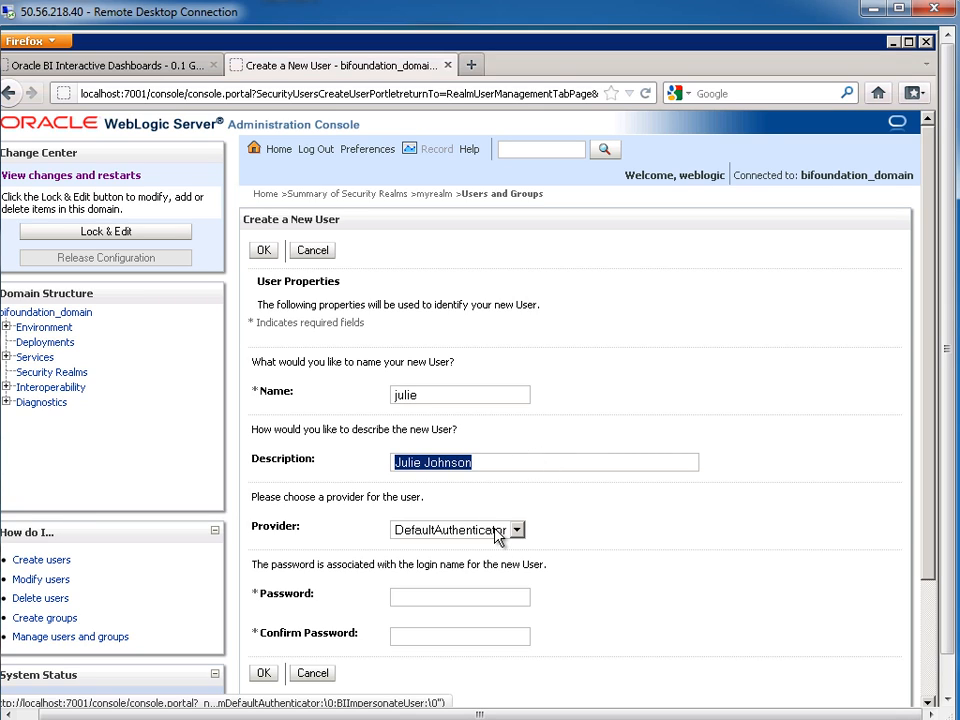
Keep DefaultAuthenticator, set and confirm the password, save the user, then return to Oracle BI
click(500, 531)
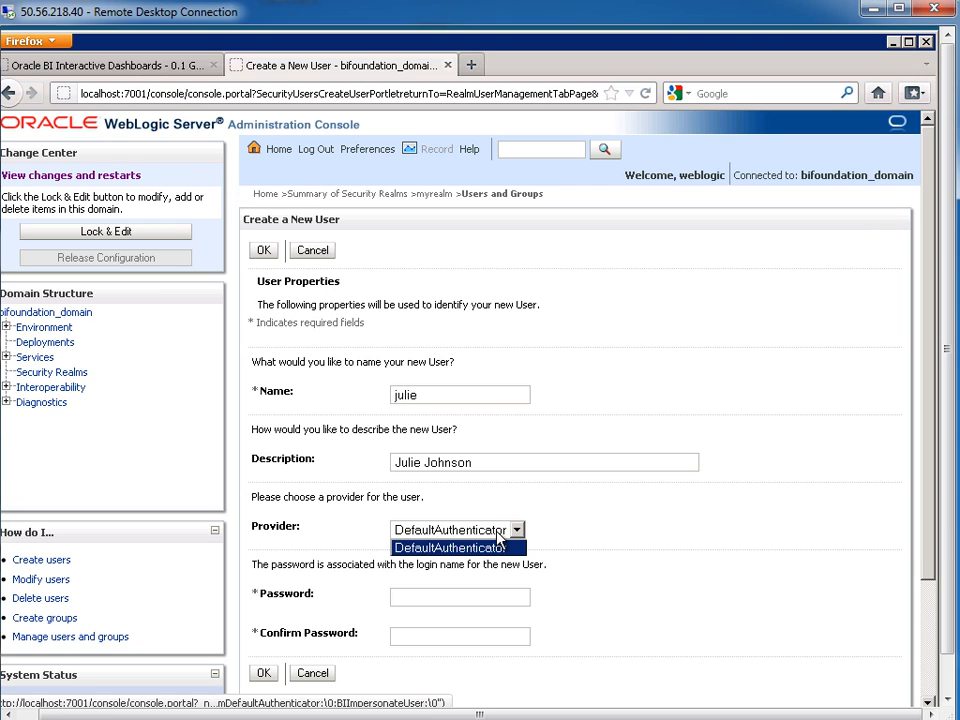
click(497, 545)
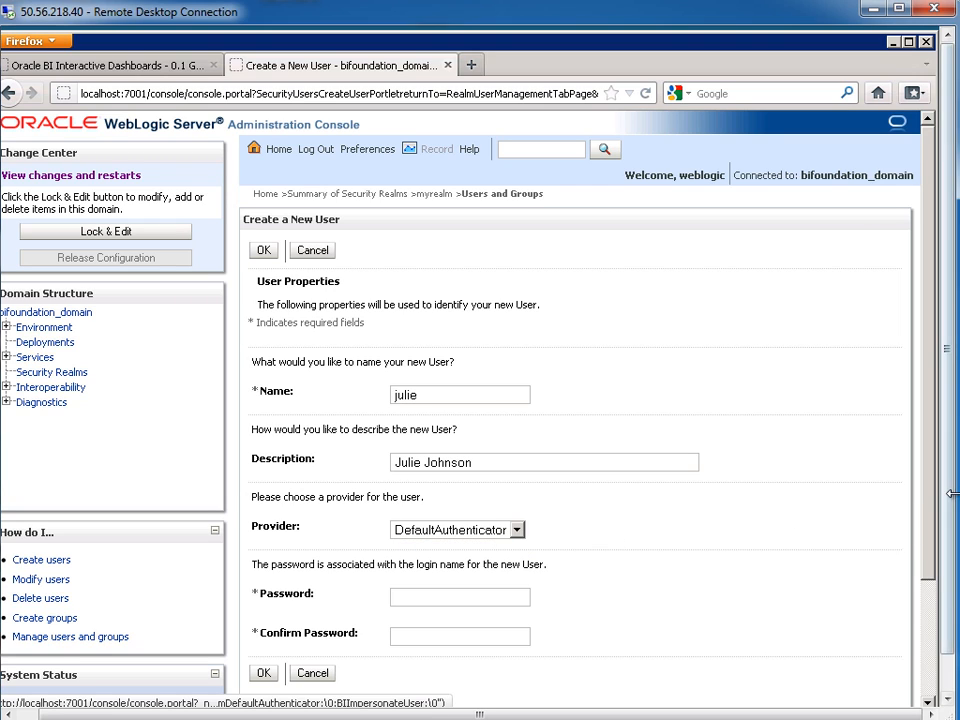
drag(950, 510, 948, 550)
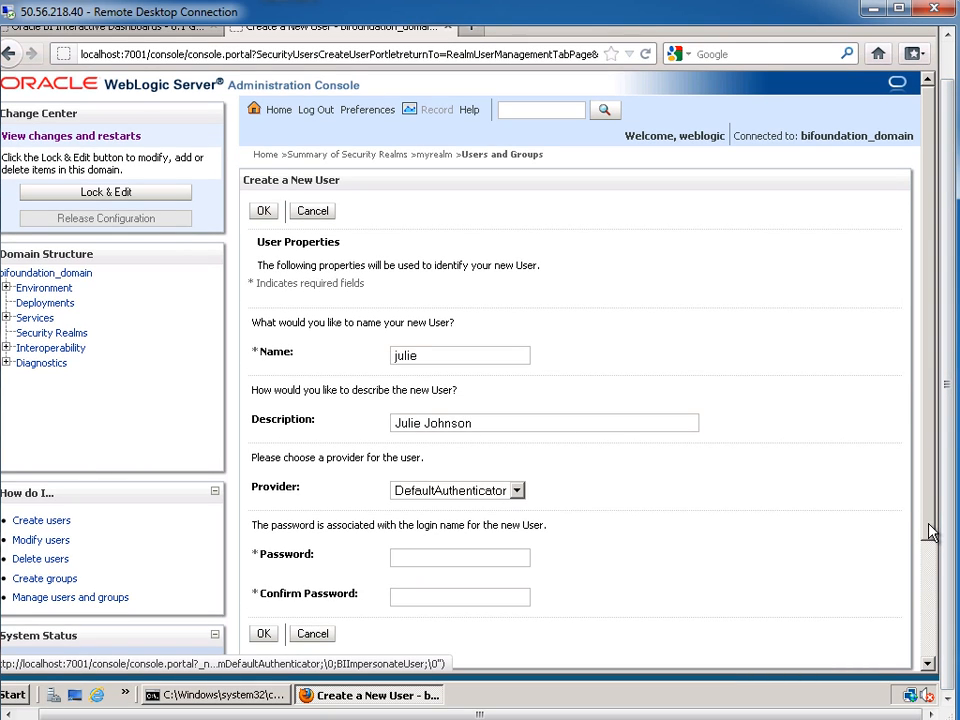
scroll(930, 545, down, 2)
click(450, 472)
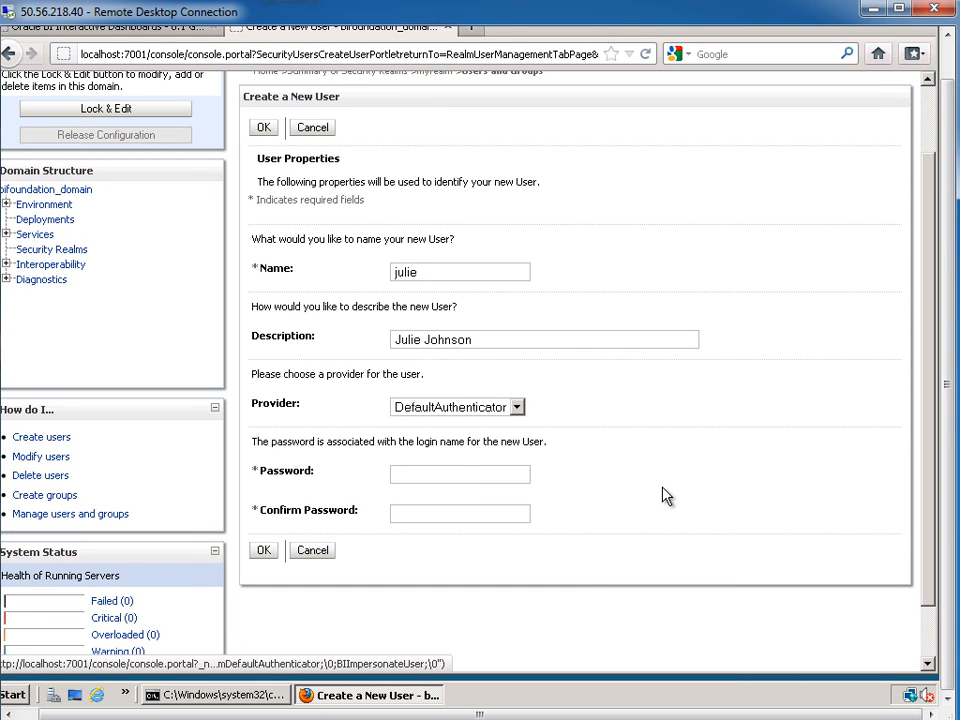
text(welcome1welcome1)
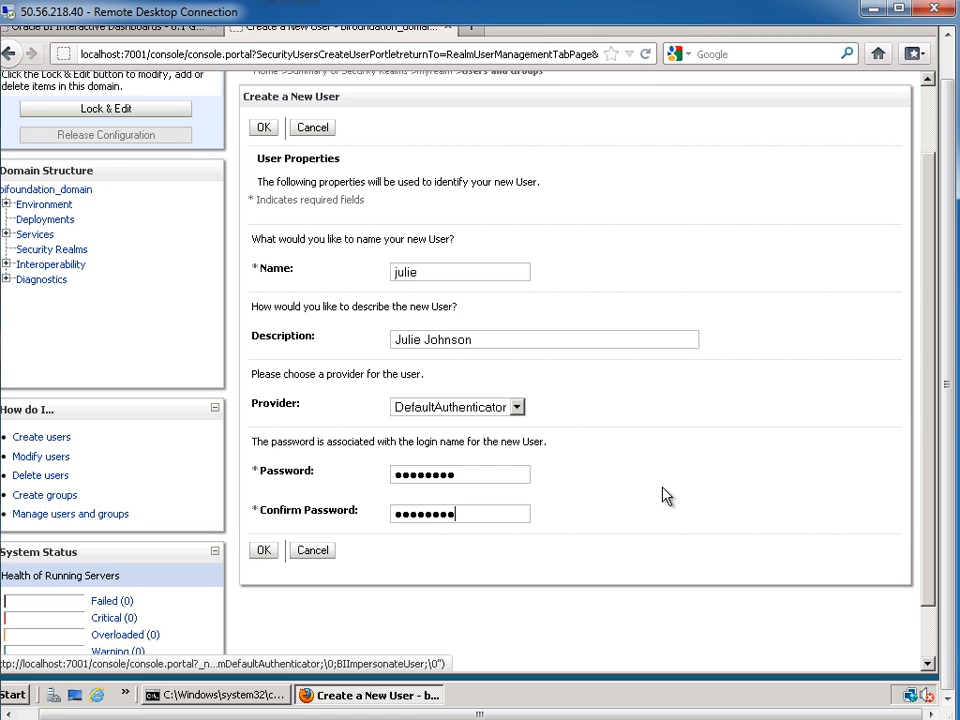
click(262, 550)
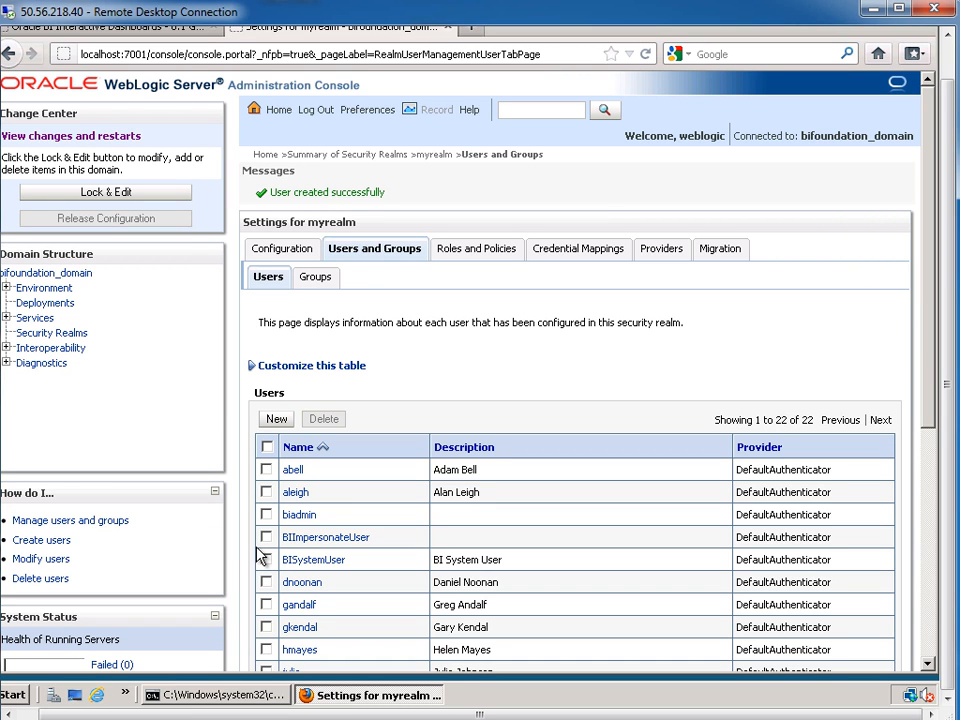
click(113, 37)
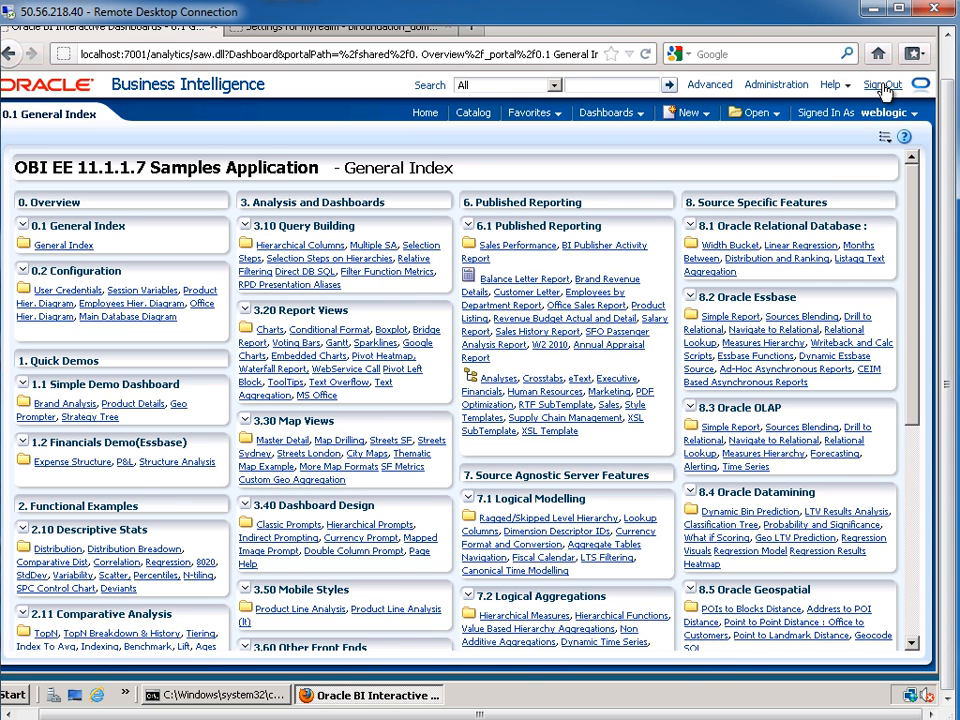
Glance at the Dashboards and New menus, sign out, and sign back in as the new user
click(636, 114)
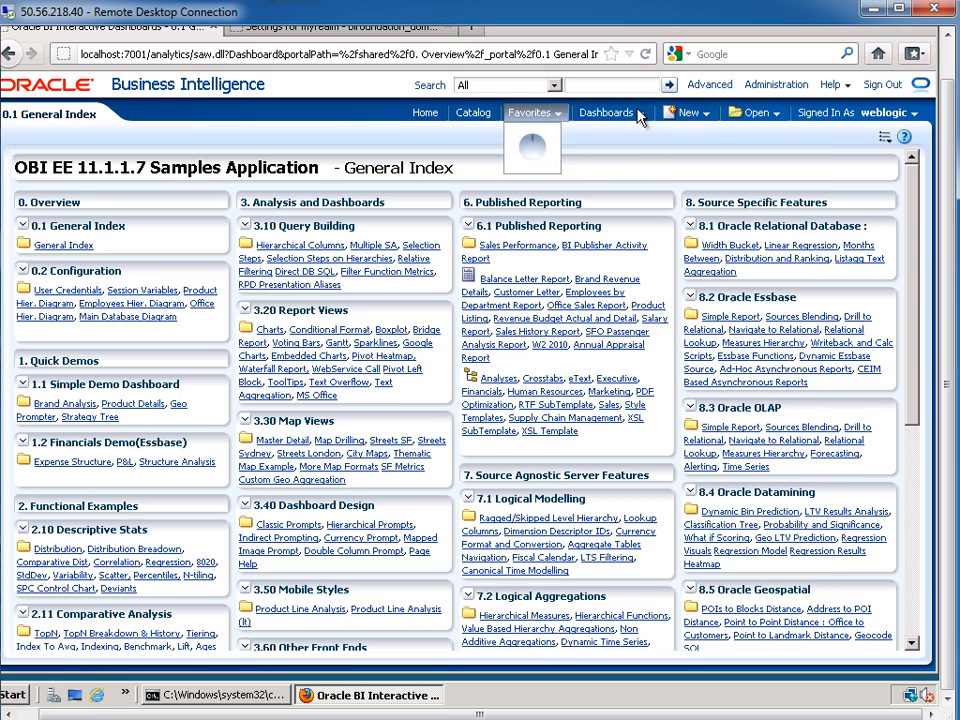
click(700, 114)
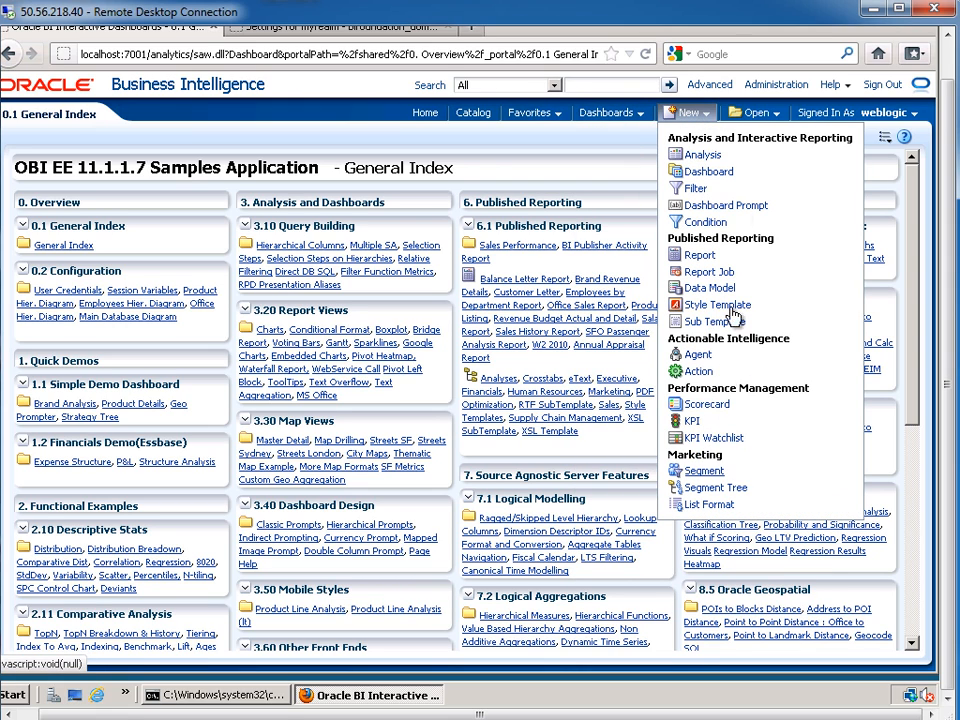
click(880, 88)
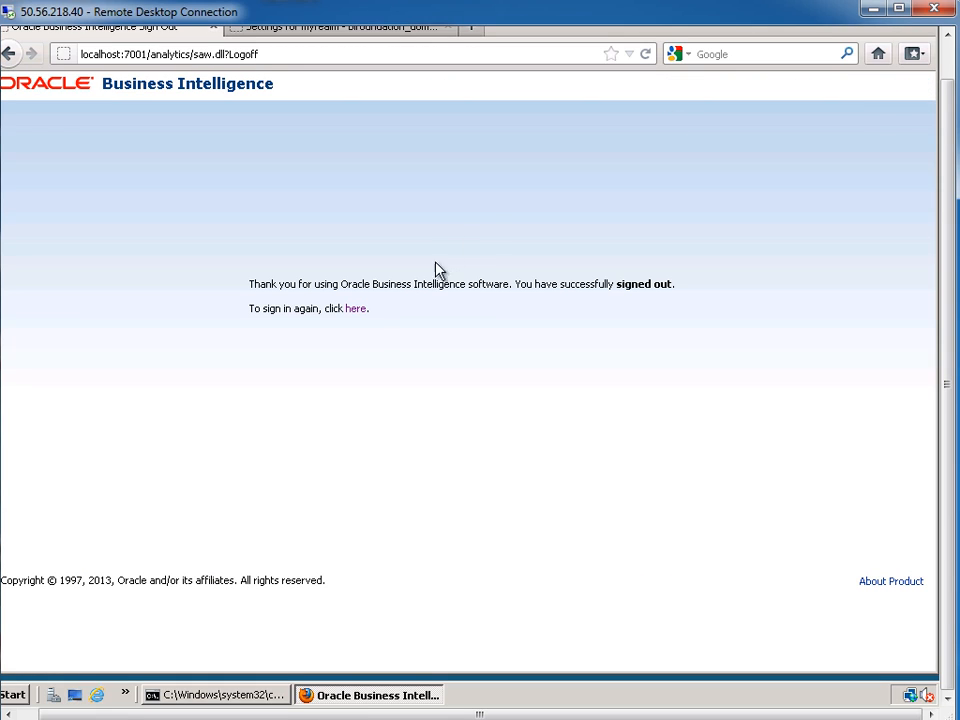
click(355, 310)
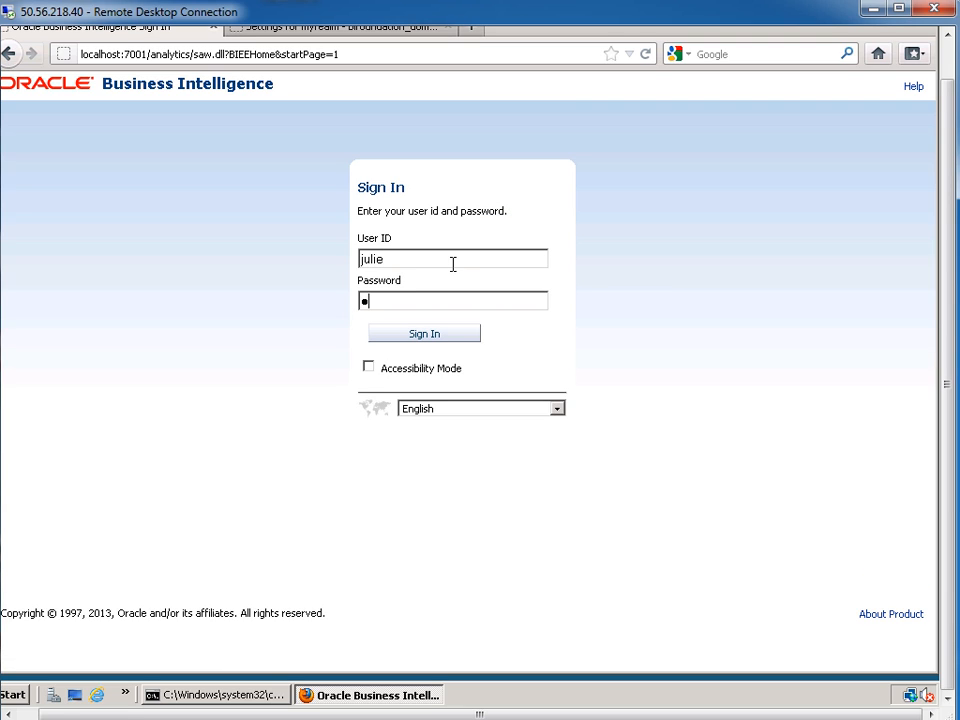
click(426, 340)
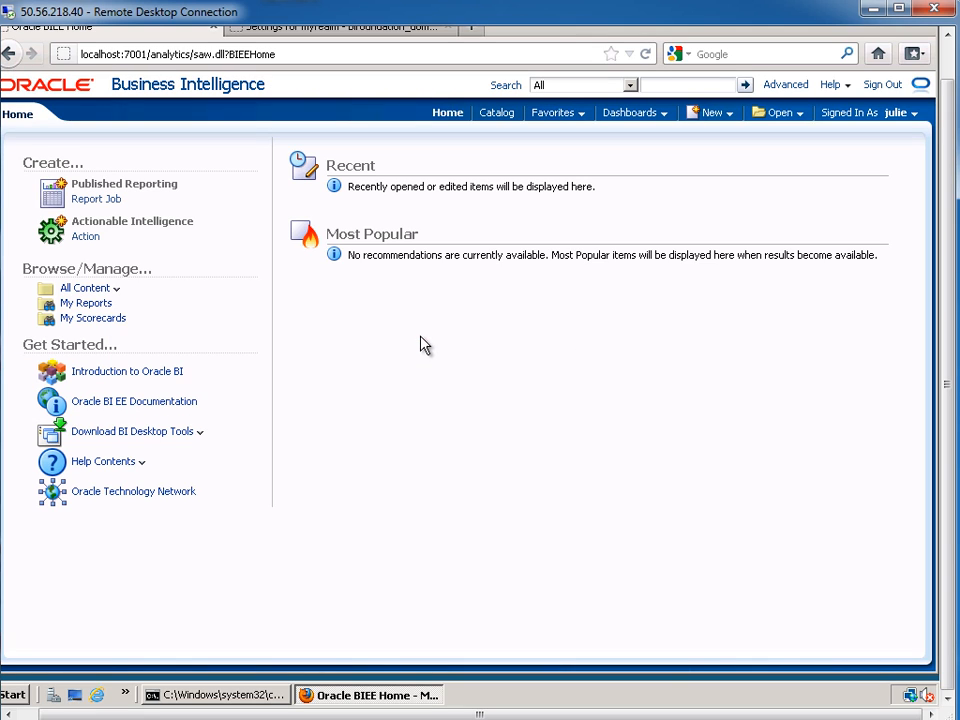
Inspect the new user's Dashboards and New menus, then open My Account
click(656, 114)
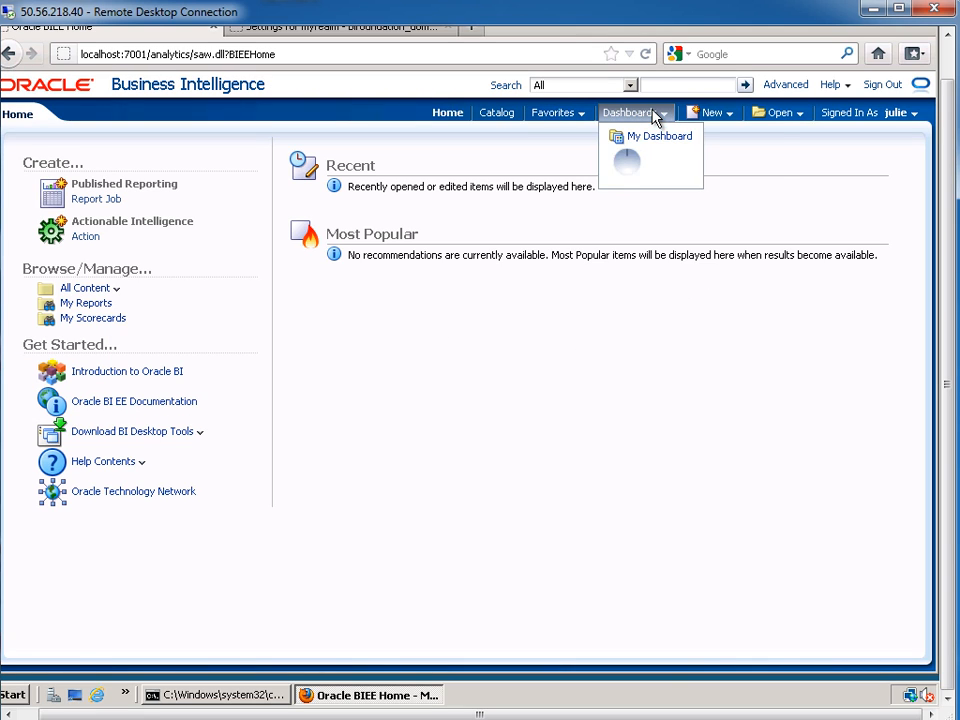
click(716, 114)
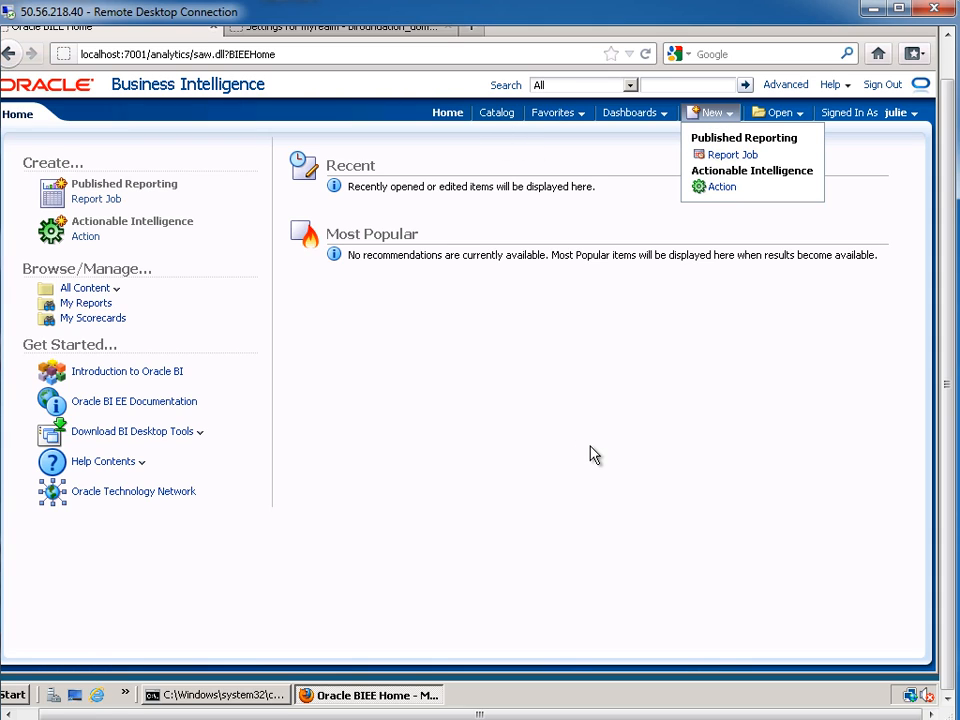
click(795, 428)
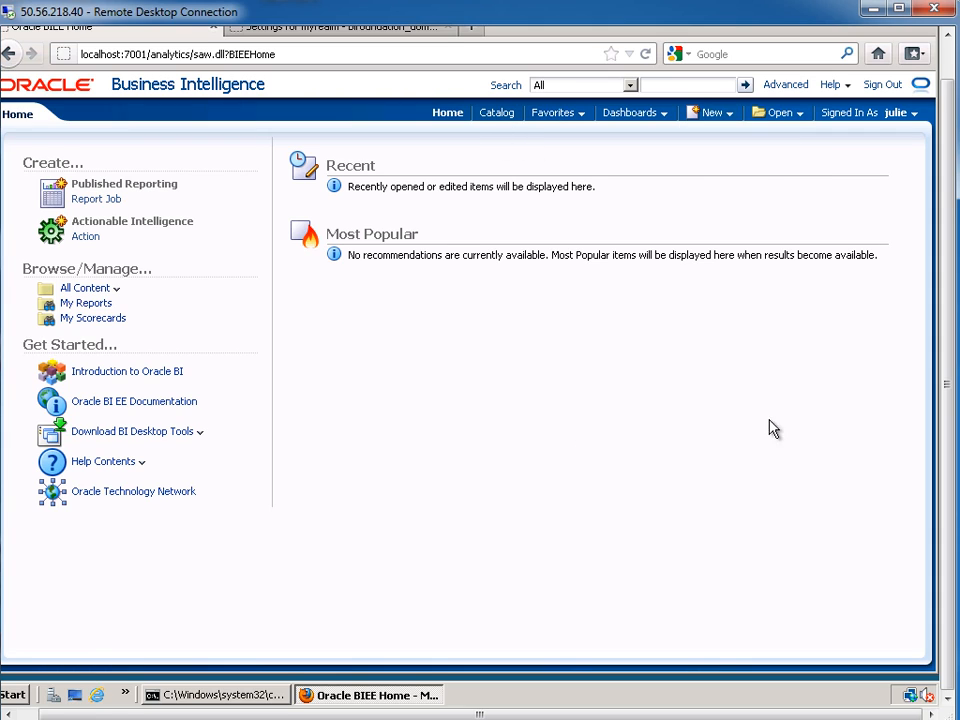
click(906, 118)
click(872, 135)
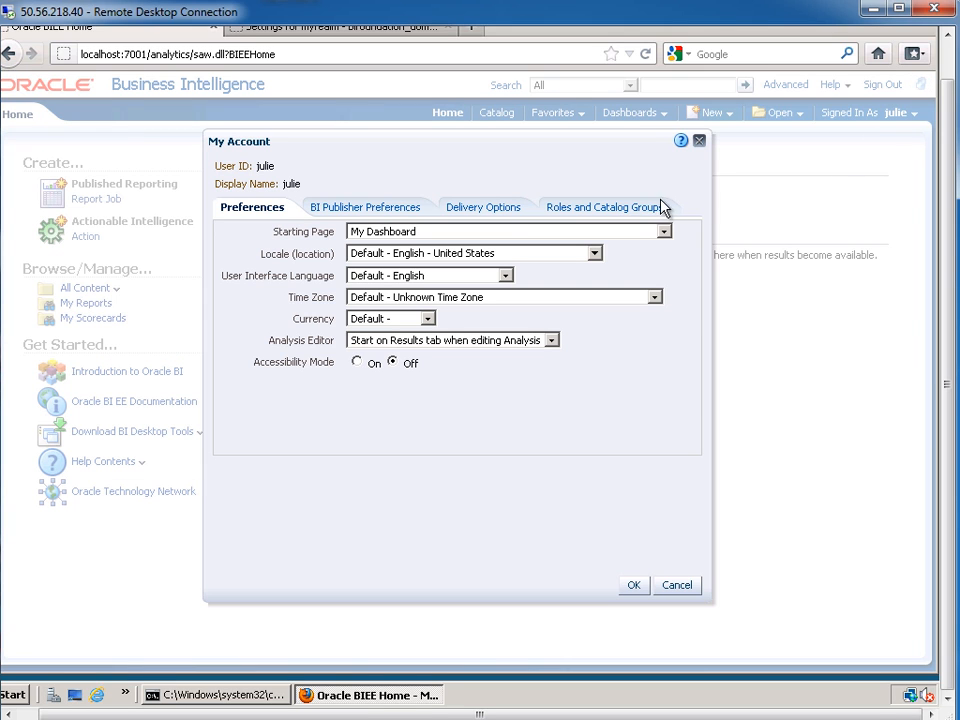
click(584, 212)
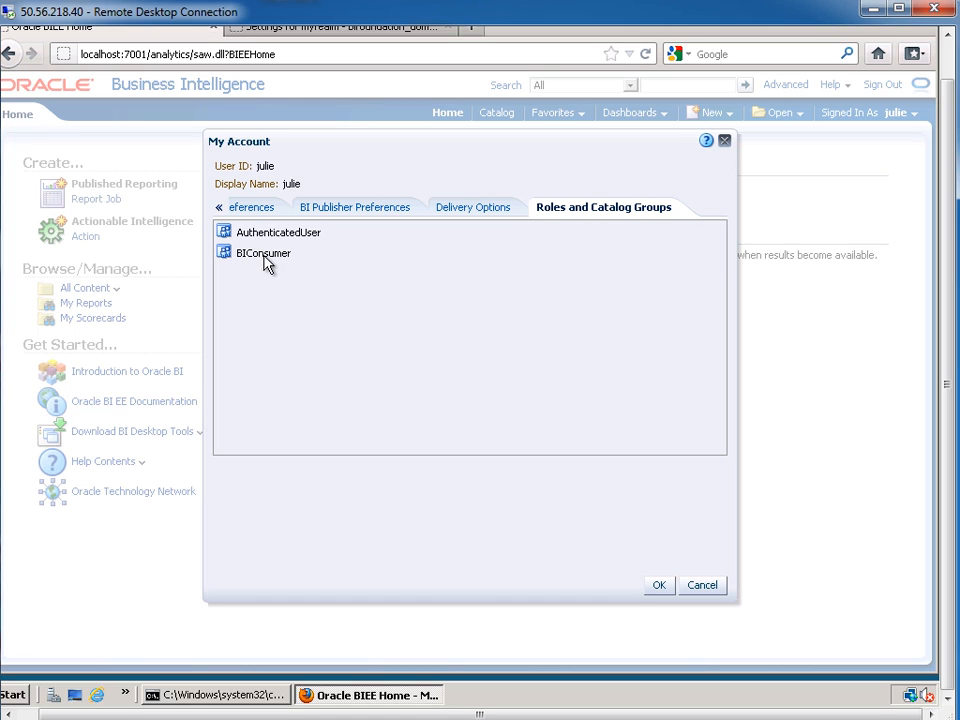
click(716, 593)
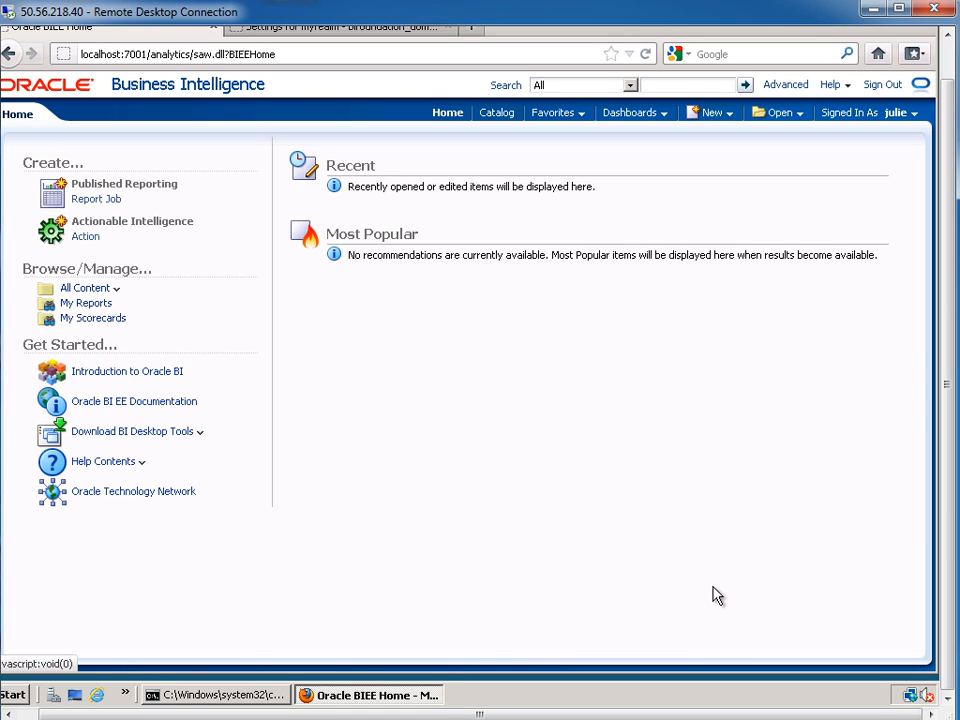
Back in WebLogic, open the myrealm Groups list and show 100 rows per page
click(304, 30)
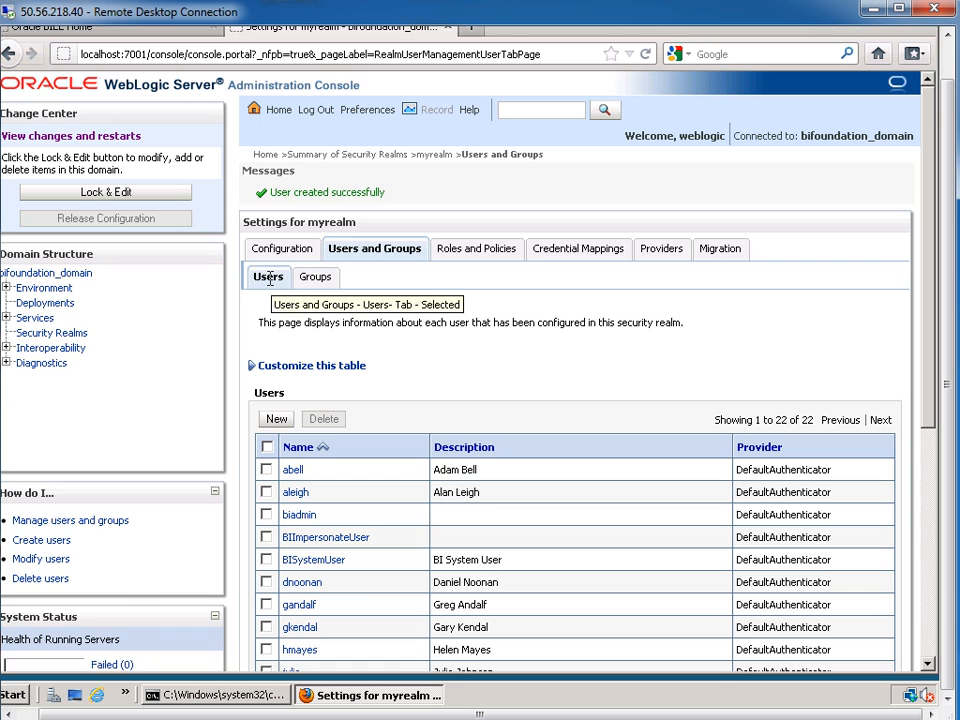
click(315, 280)
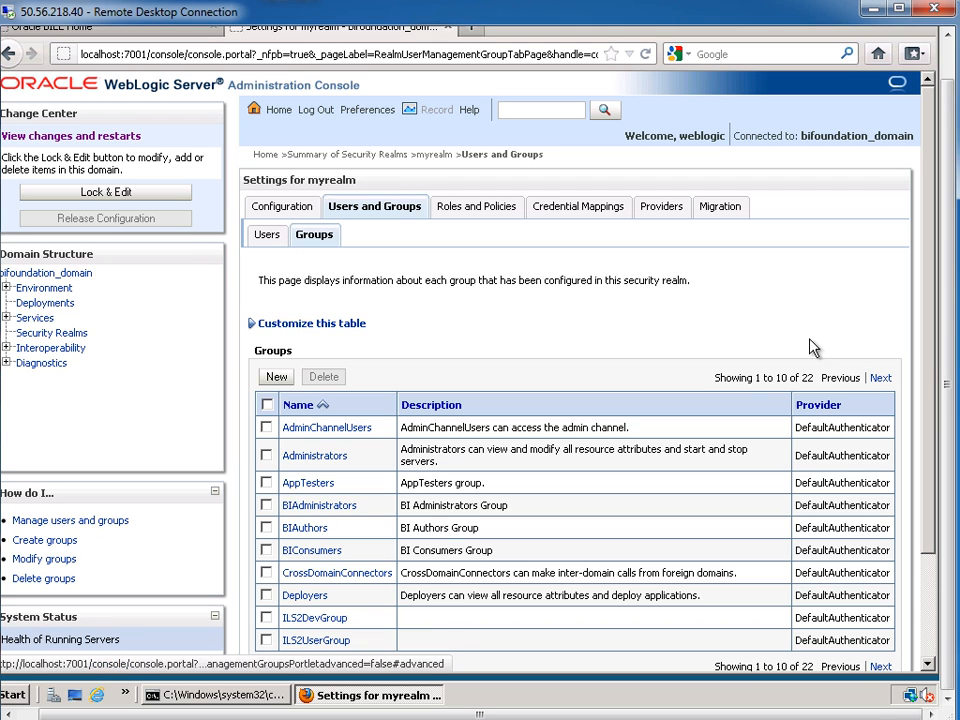
drag(932, 368, 838, 505)
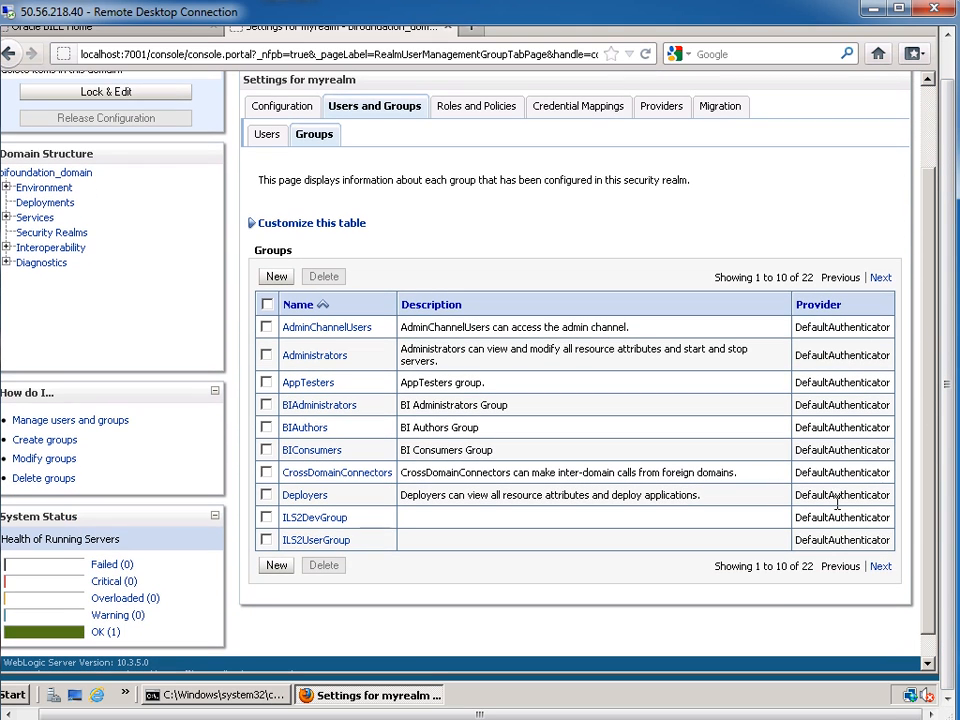
click(297, 226)
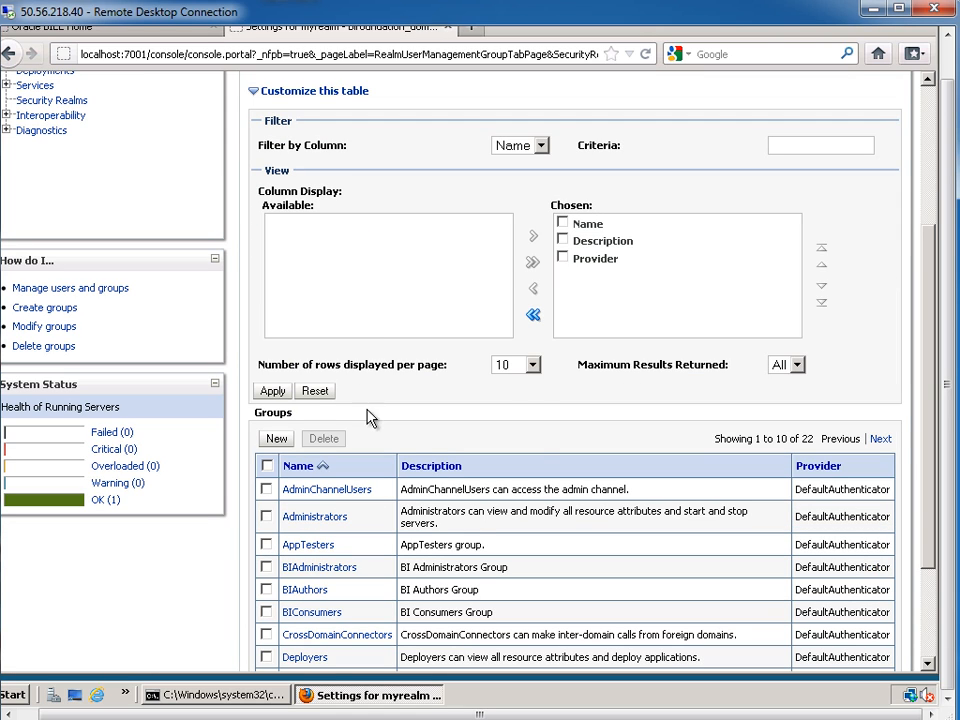
click(502, 368)
click(512, 409)
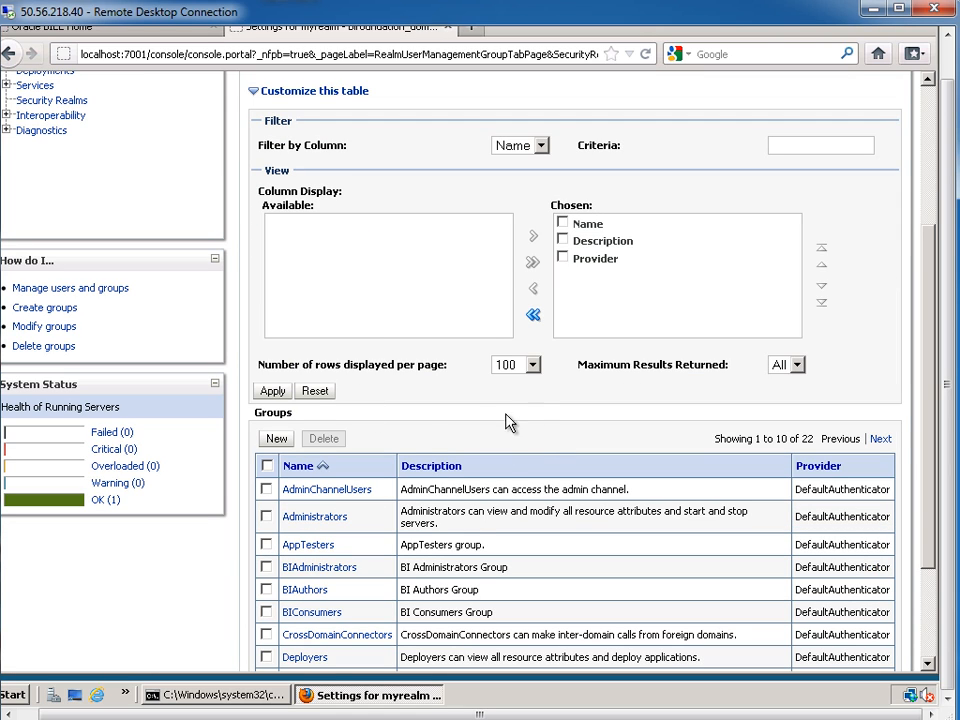
click(272, 390)
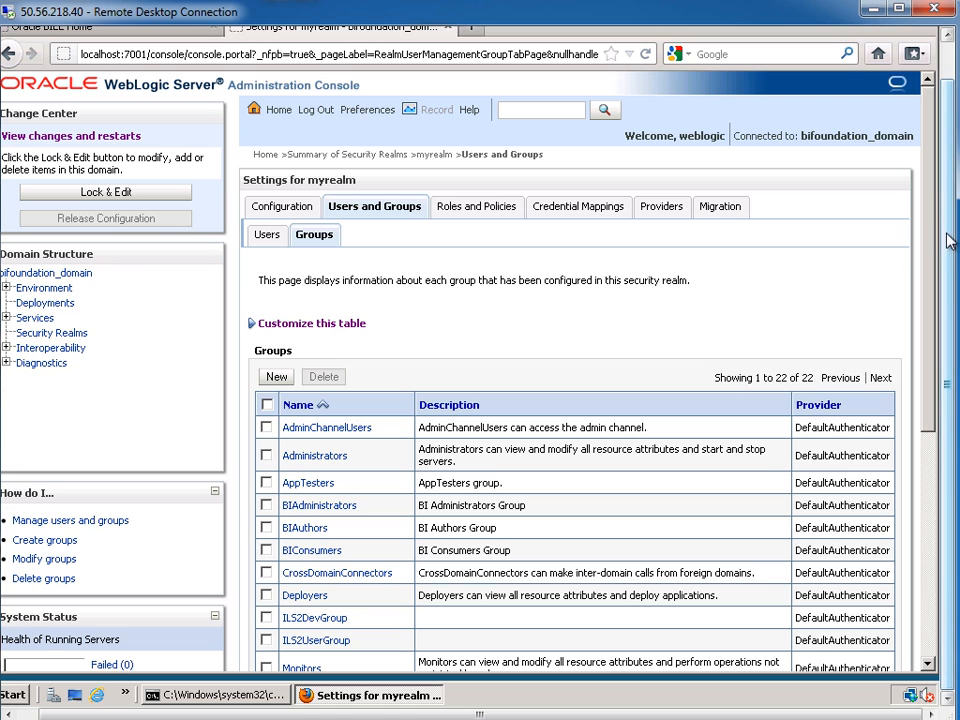
drag(932, 315, 932, 468)
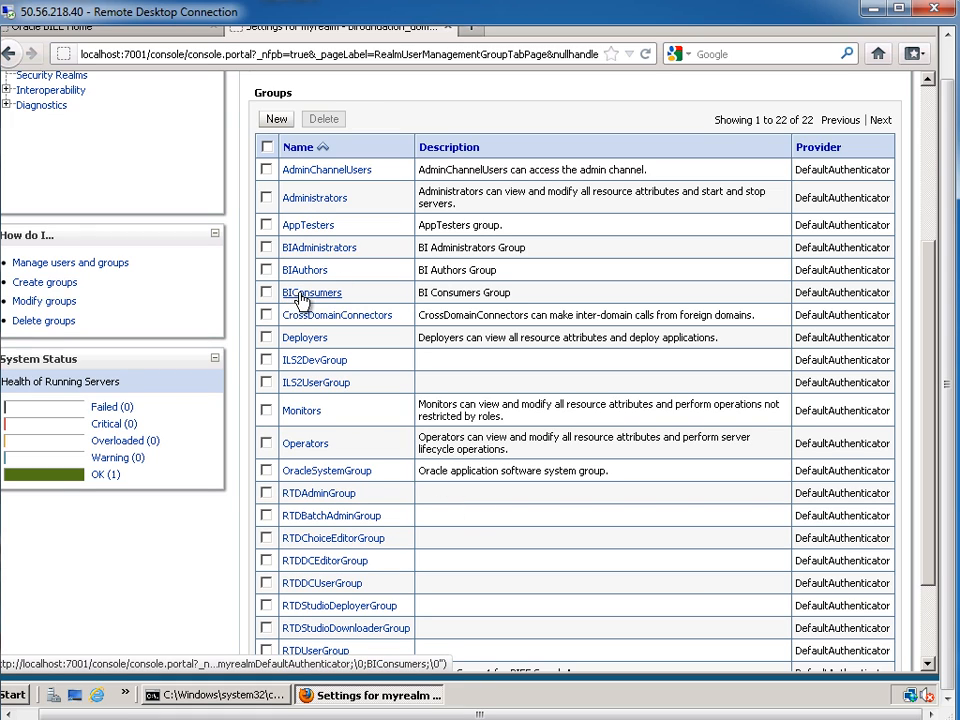
View My Account's Roles and Catalog Groups (only AuthenticatedUser, BIConsumer), then cancel
click(154, 33)
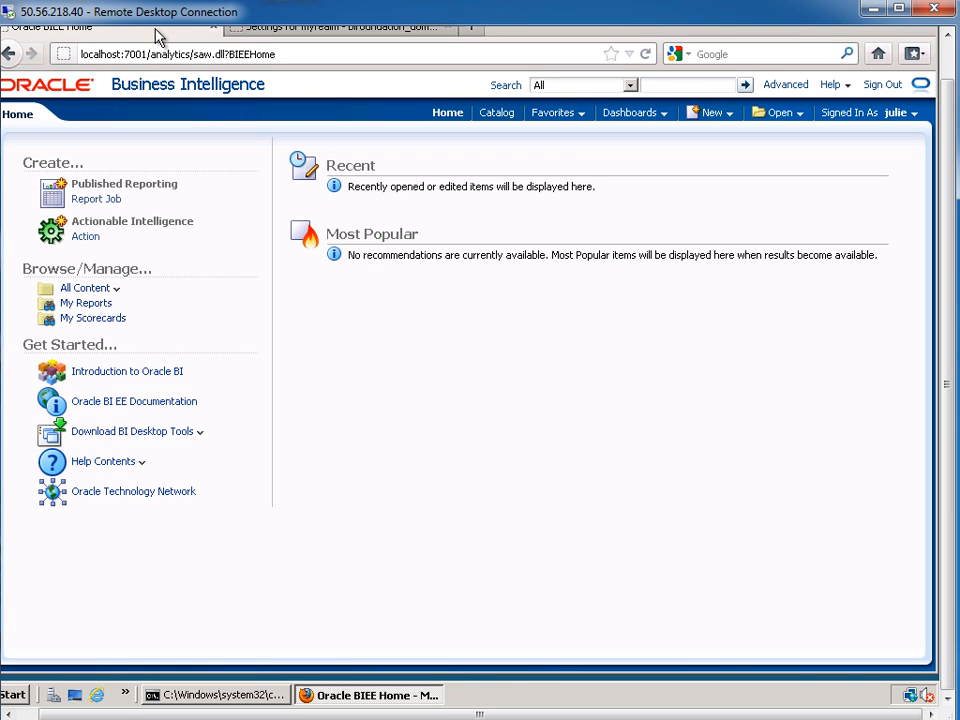
click(904, 112)
click(874, 137)
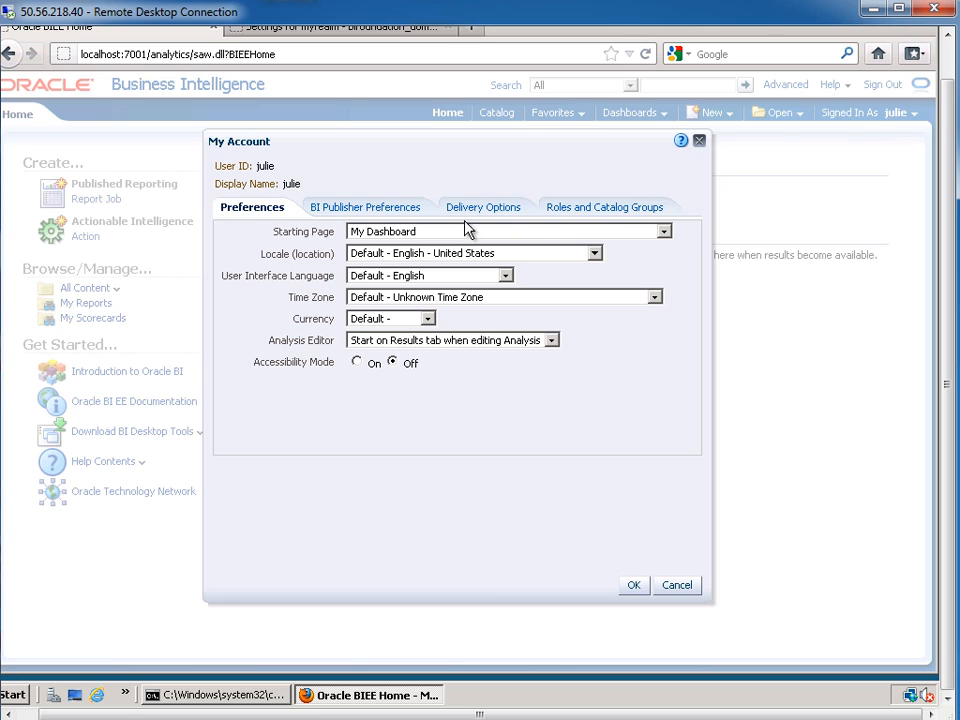
click(597, 216)
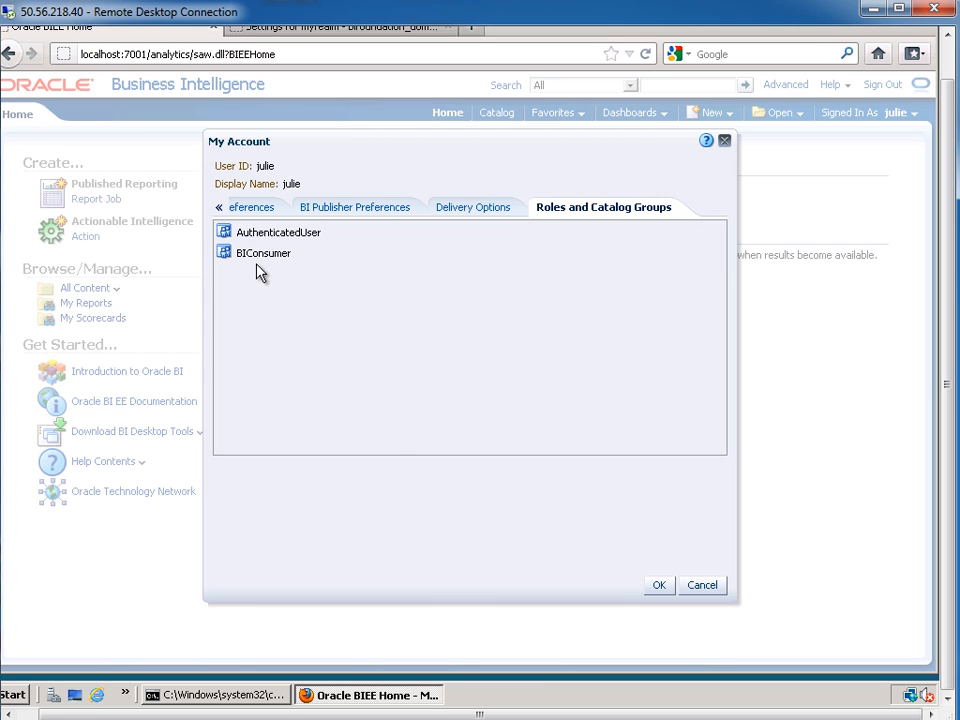
click(706, 587)
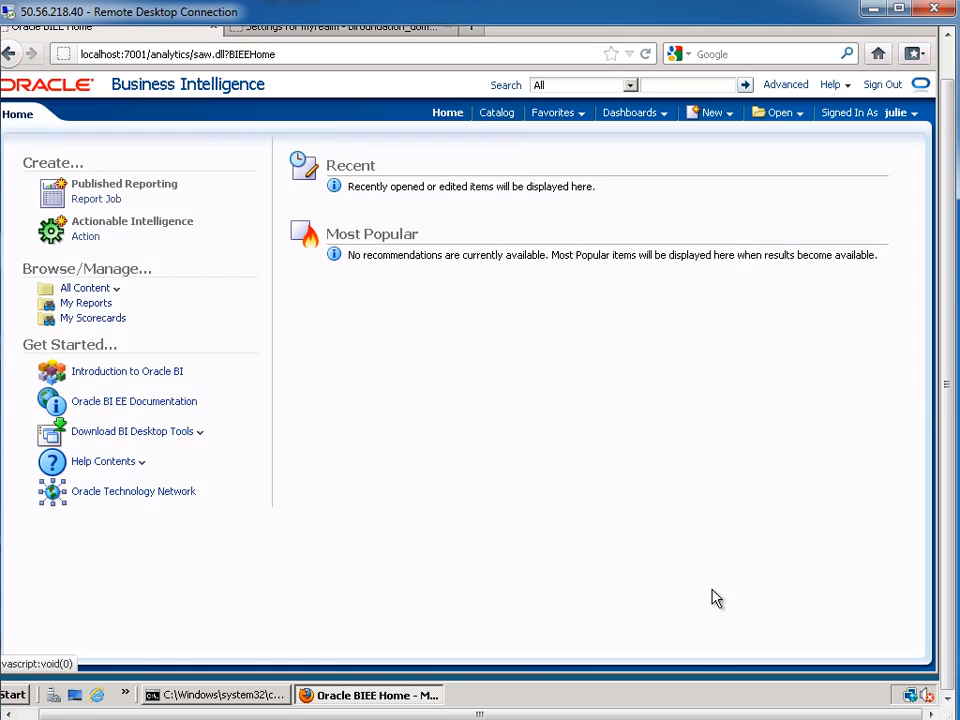
Return to the myrealm Groups page and highlight localhost:7001/console in the address bar
click(405, 28)
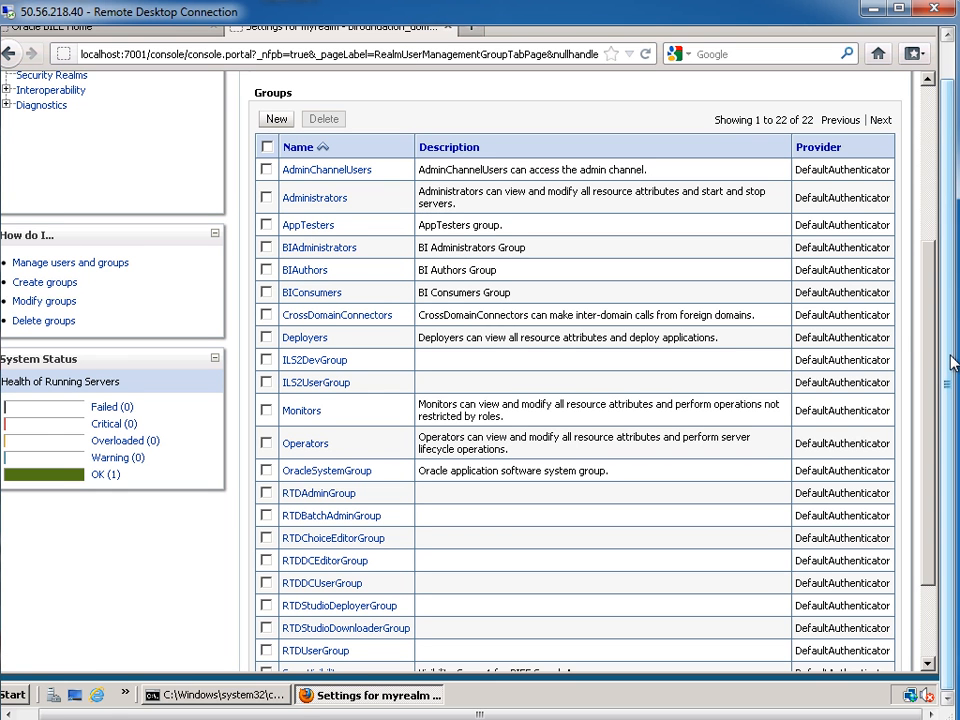
drag(944, 352, 953, 318)
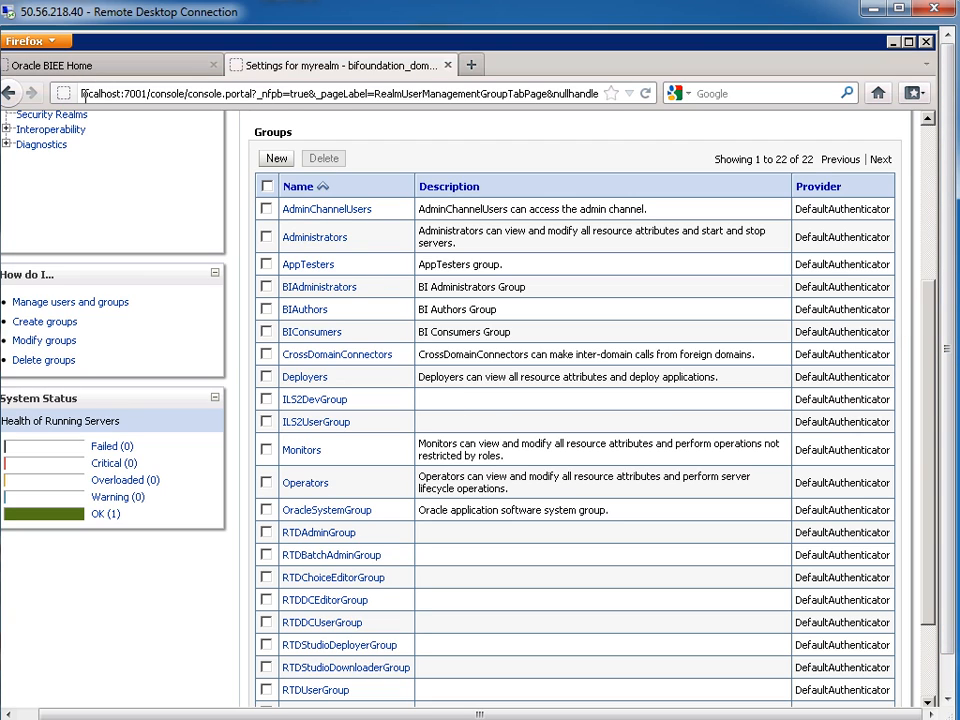
drag(137, 93, 183, 91)
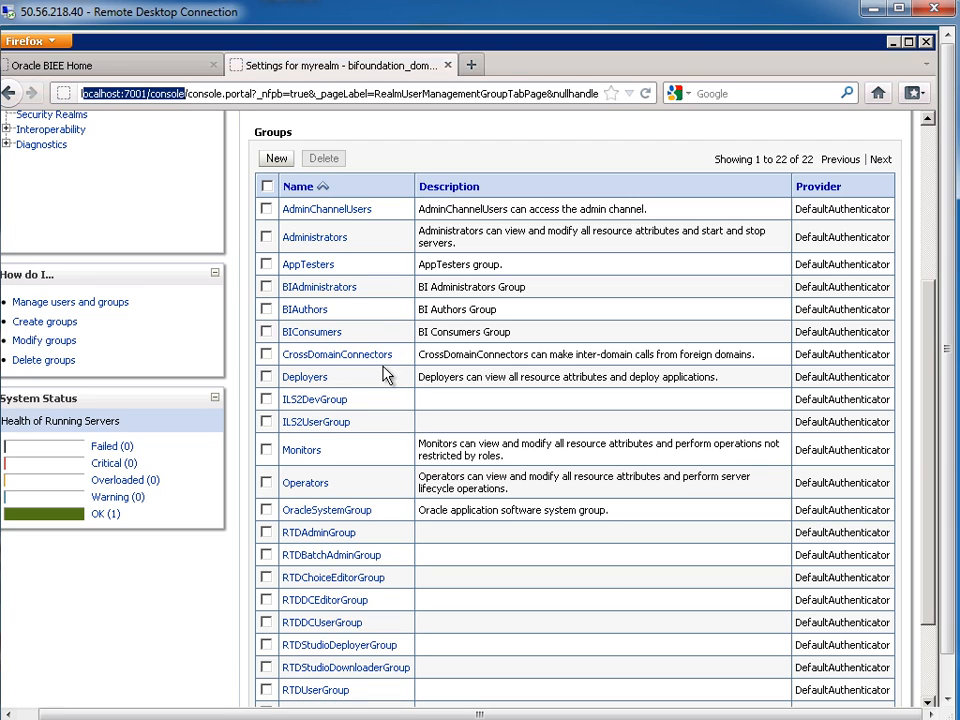
click(283, 95)
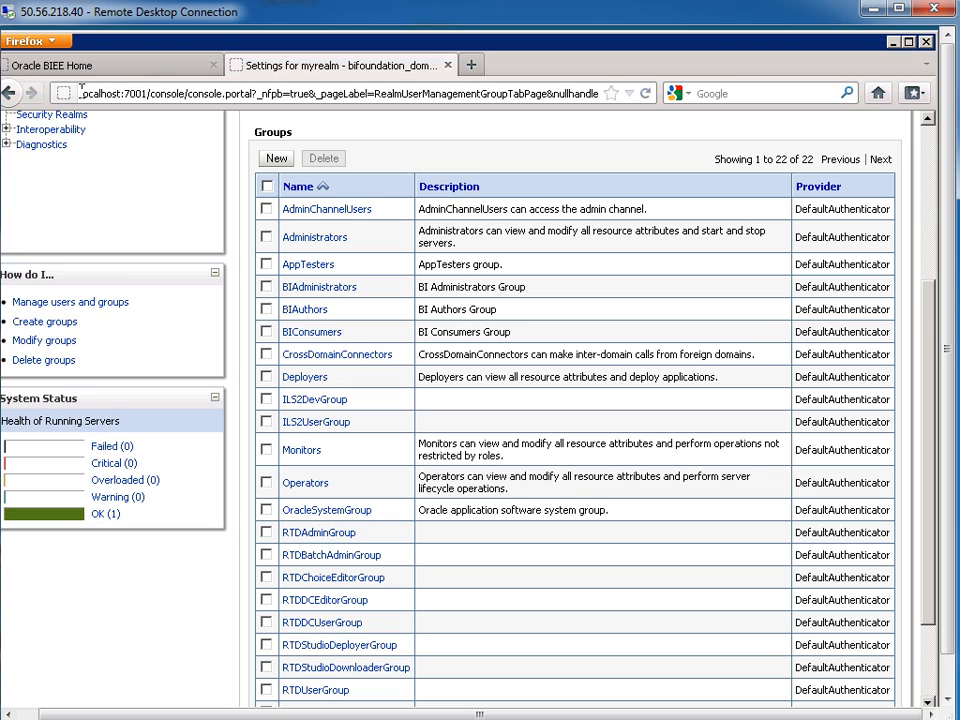
drag(88, 92, 191, 93)
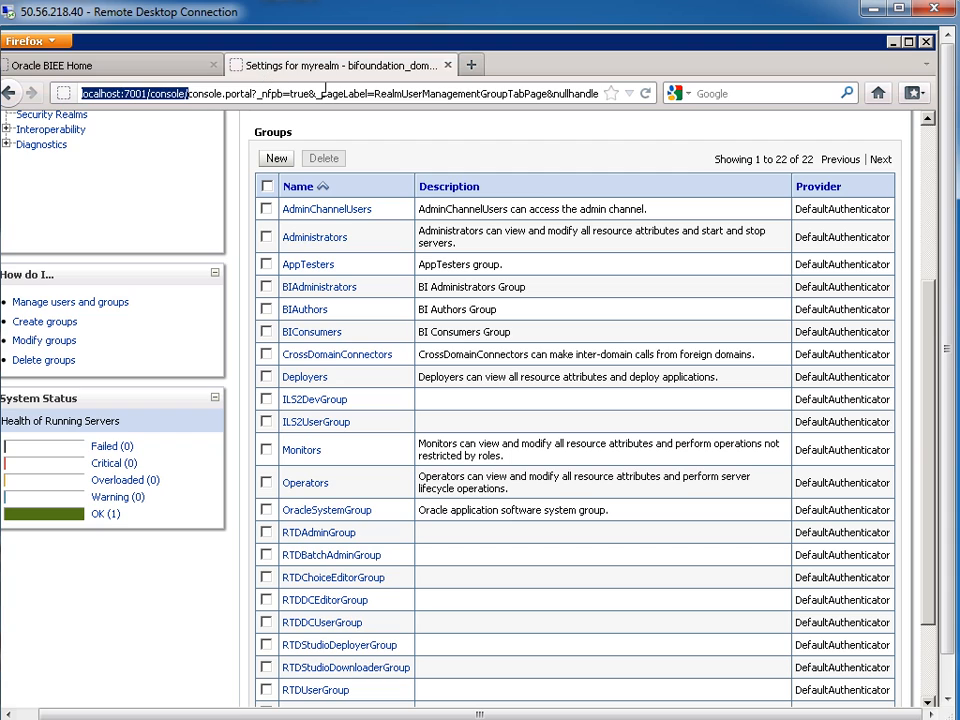
Load the localhost:7001/em Enterprise Manager login page in a new browser tab
click(470, 64)
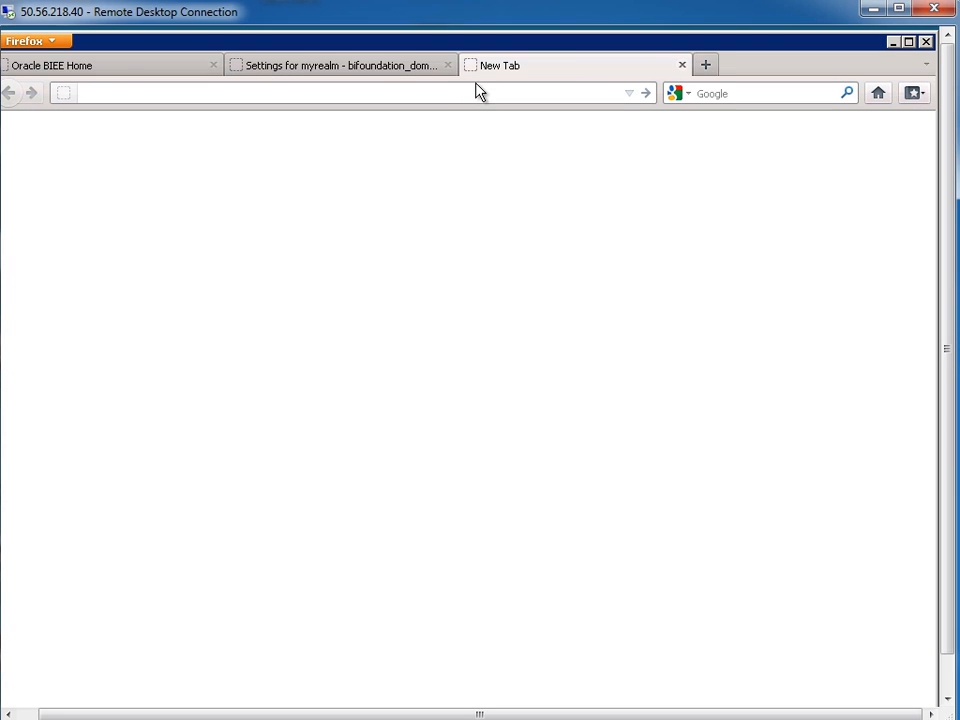
text(loc)
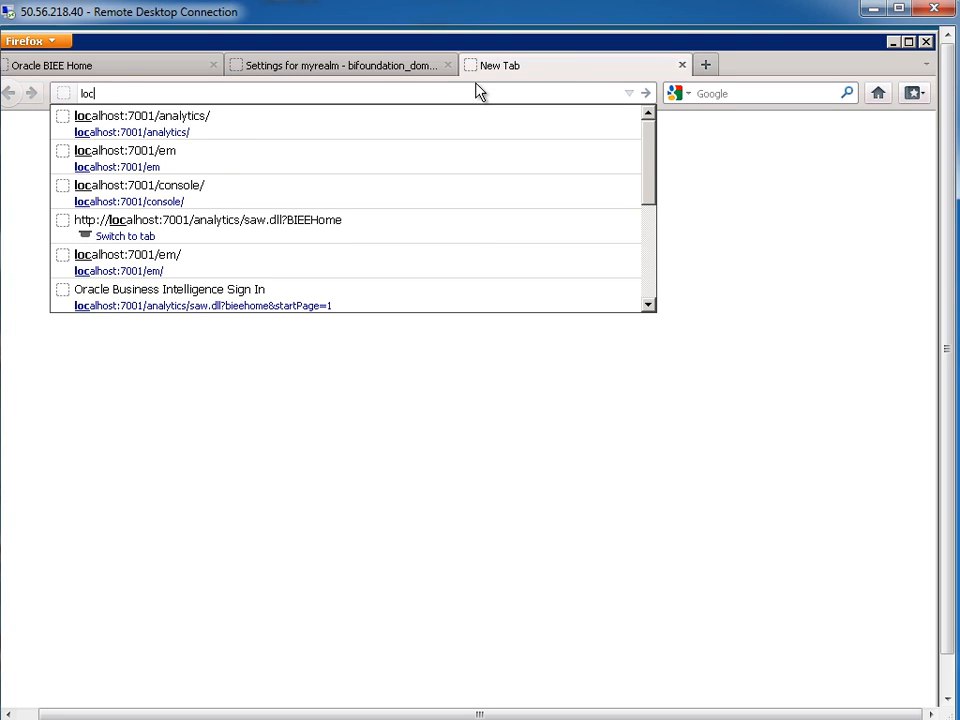
key(Down)
key(Down)
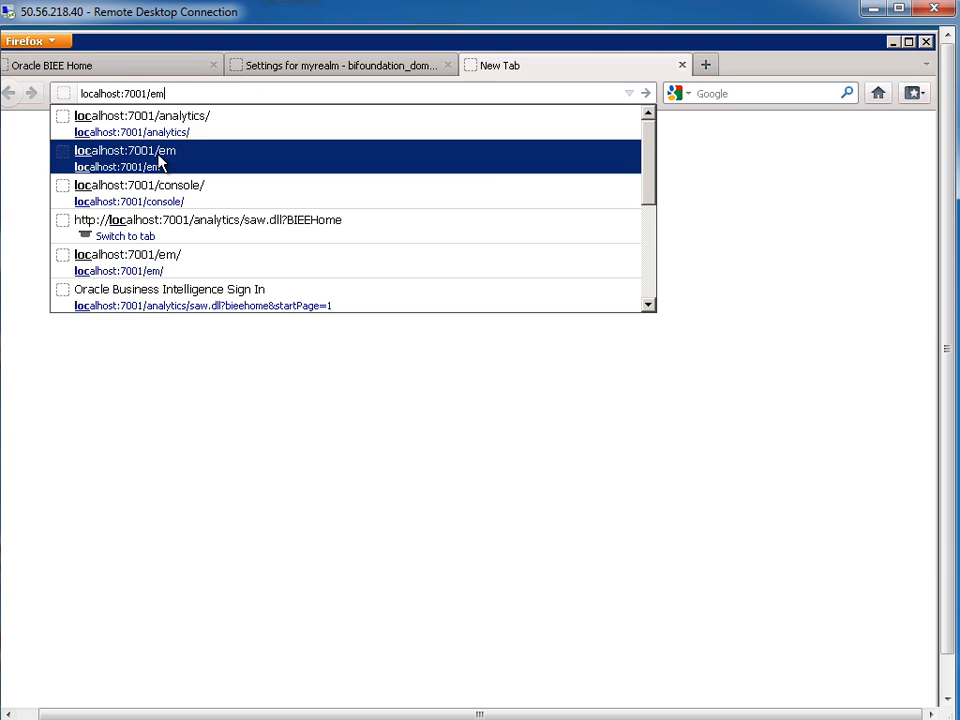
click(156, 160)
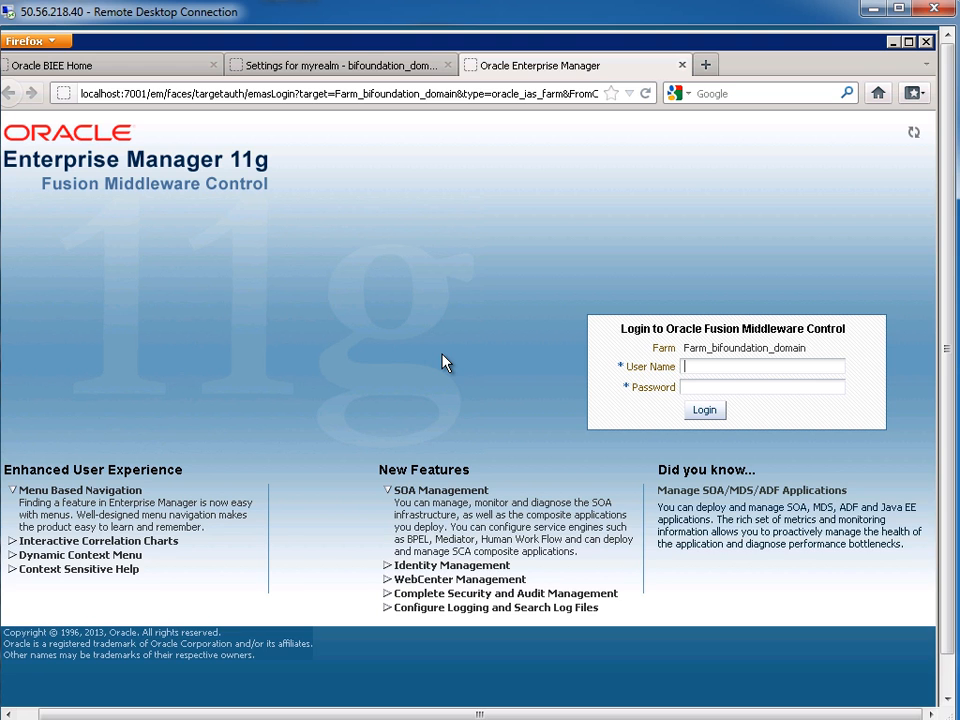
Log in to Fusion Middleware Control with the saved administrator credentials
click(700, 366)
text(we)
click(724, 390)
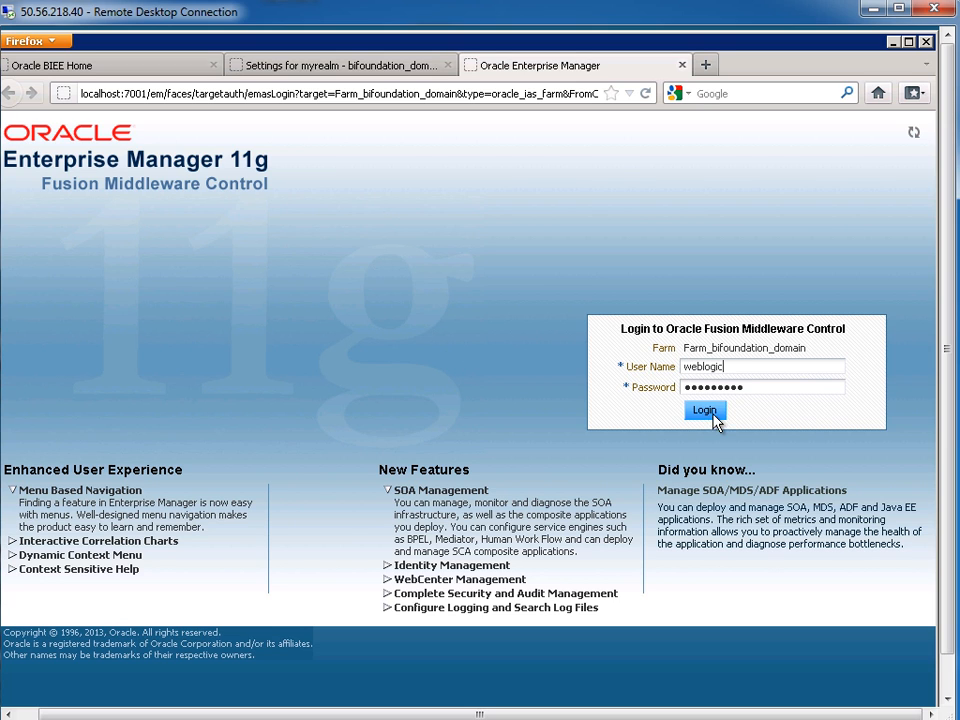
click(705, 410)
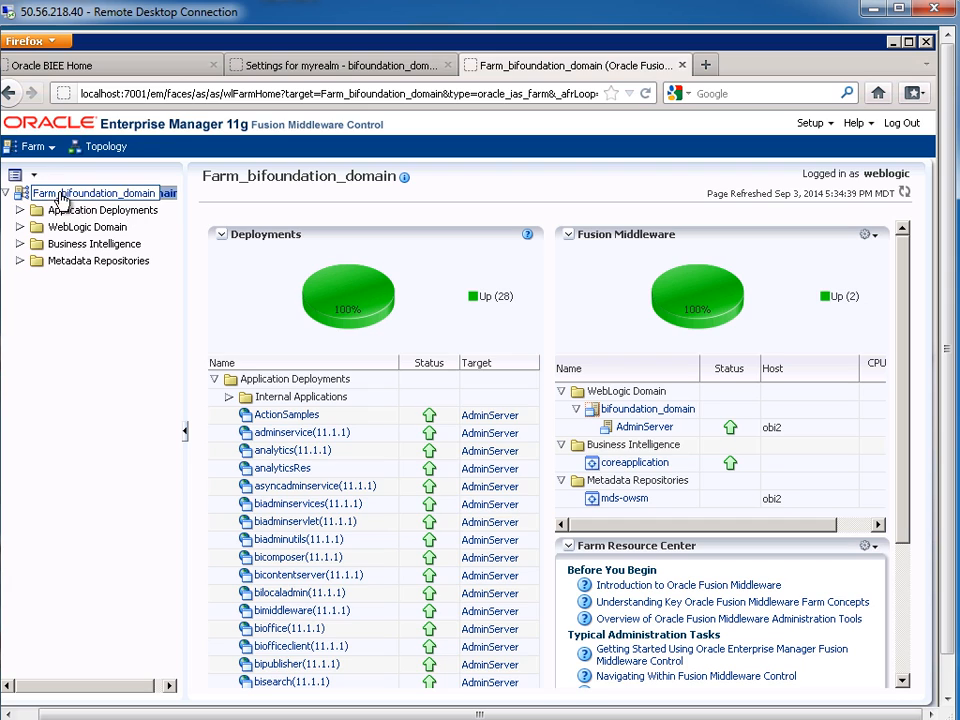
Show the Security > Single Sign On settings of coreapplication under Business Intelligence
click(20, 243)
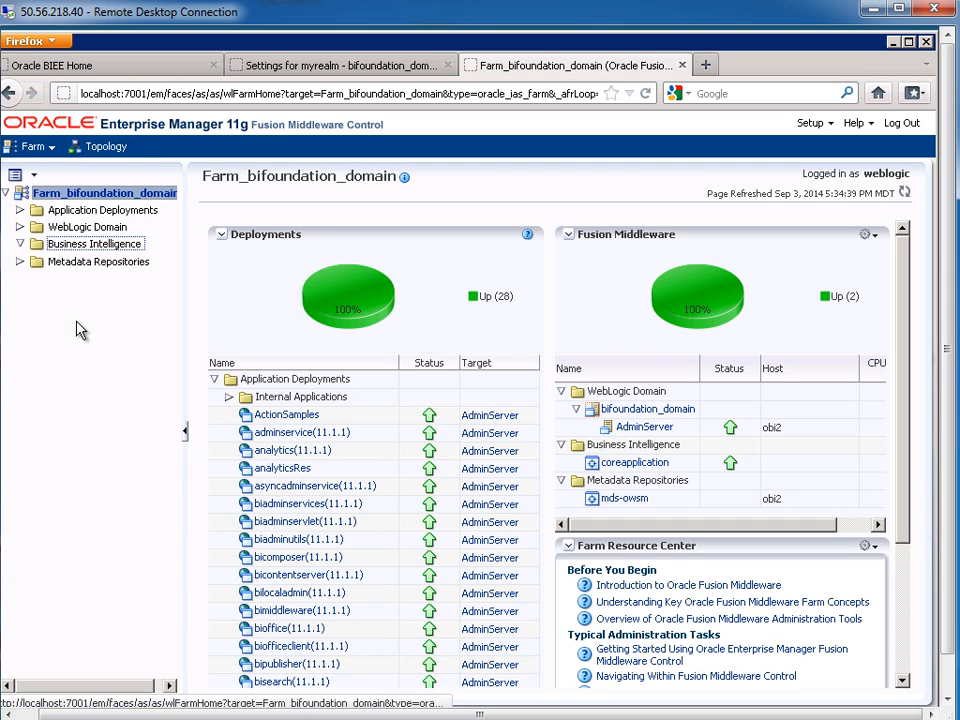
click(80, 263)
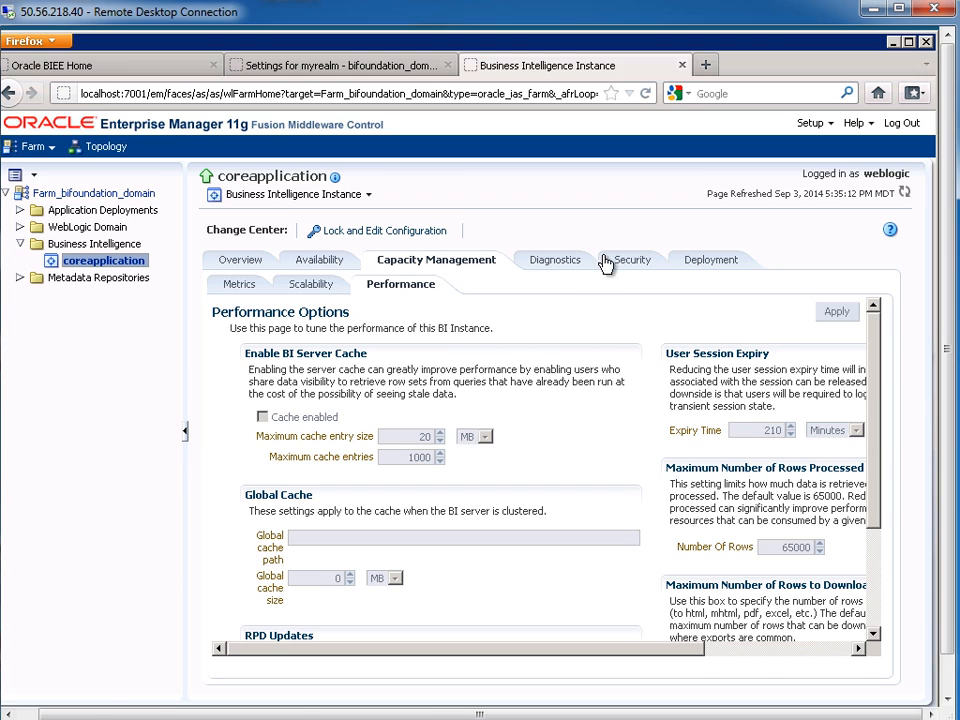
click(638, 264)
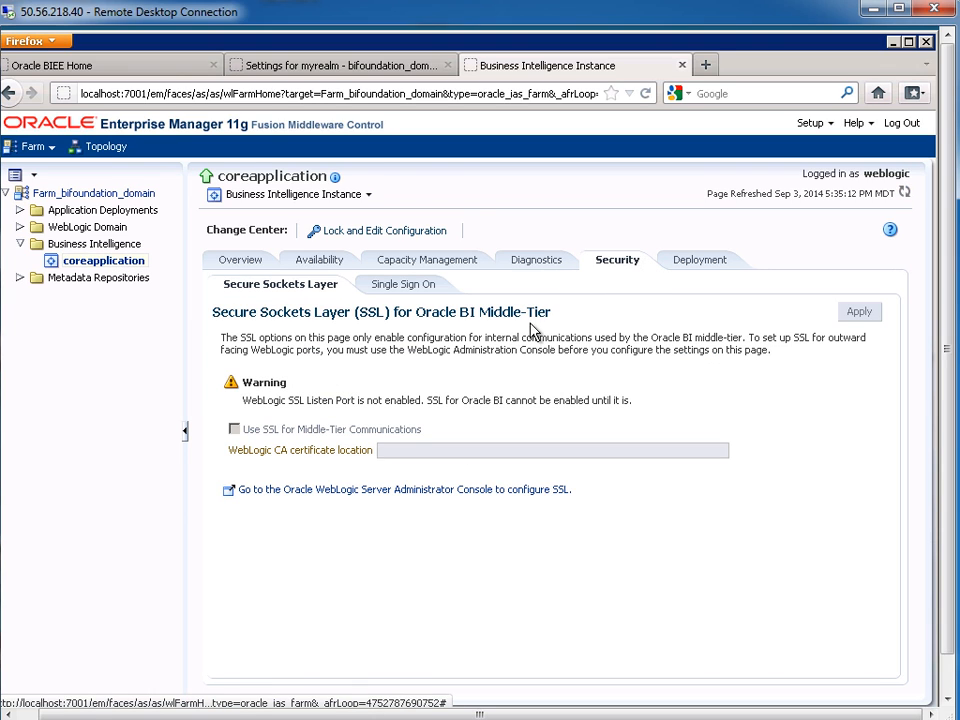
click(418, 288)
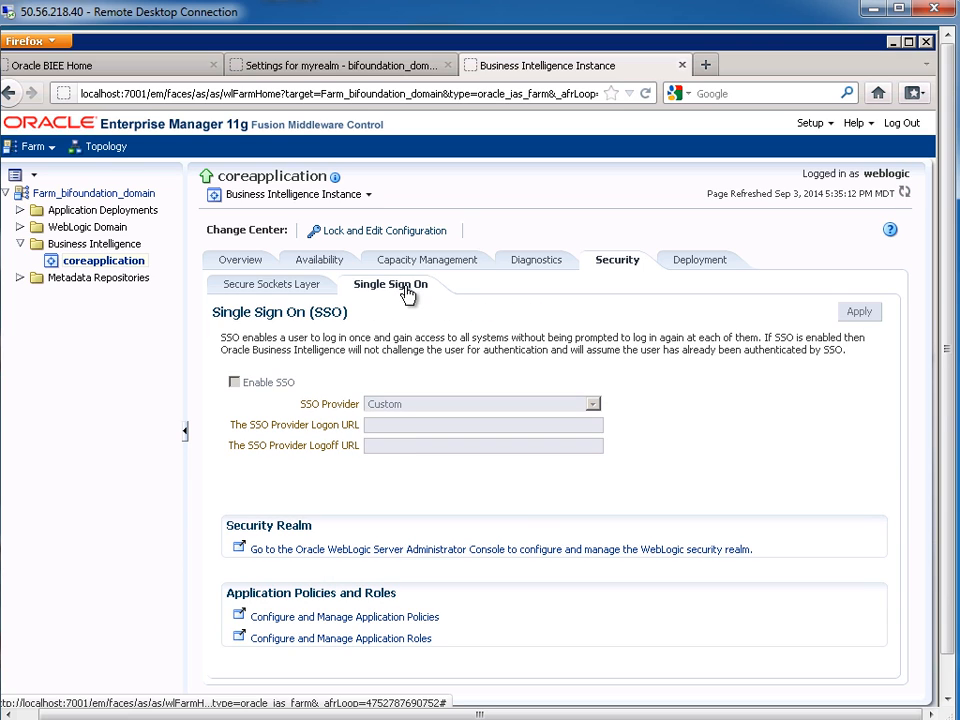
click(333, 648)
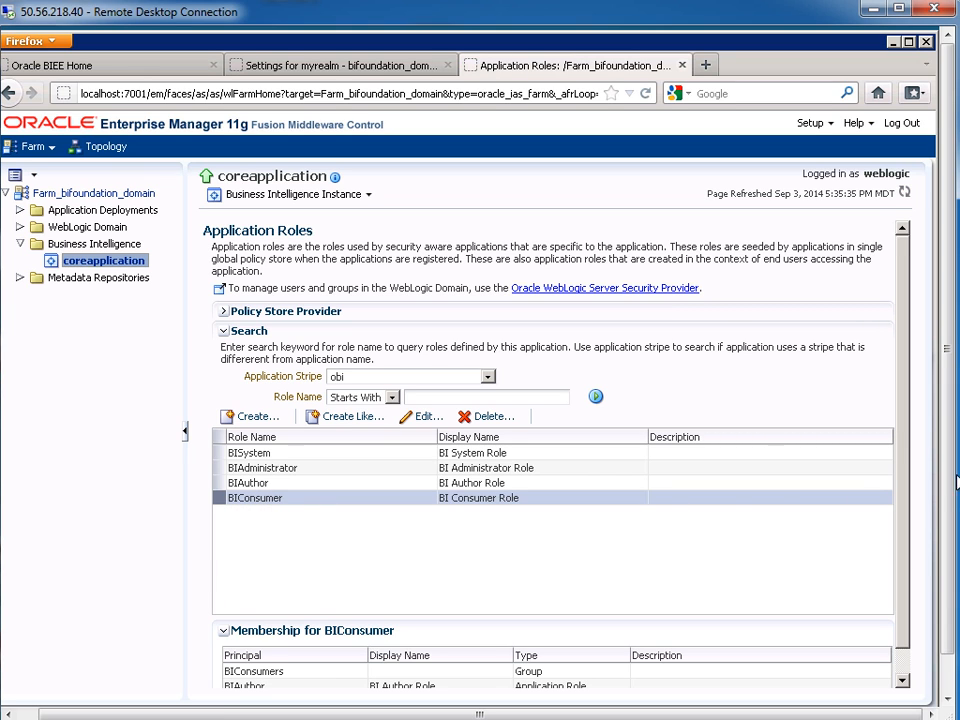
drag(949, 408, 573, 658)
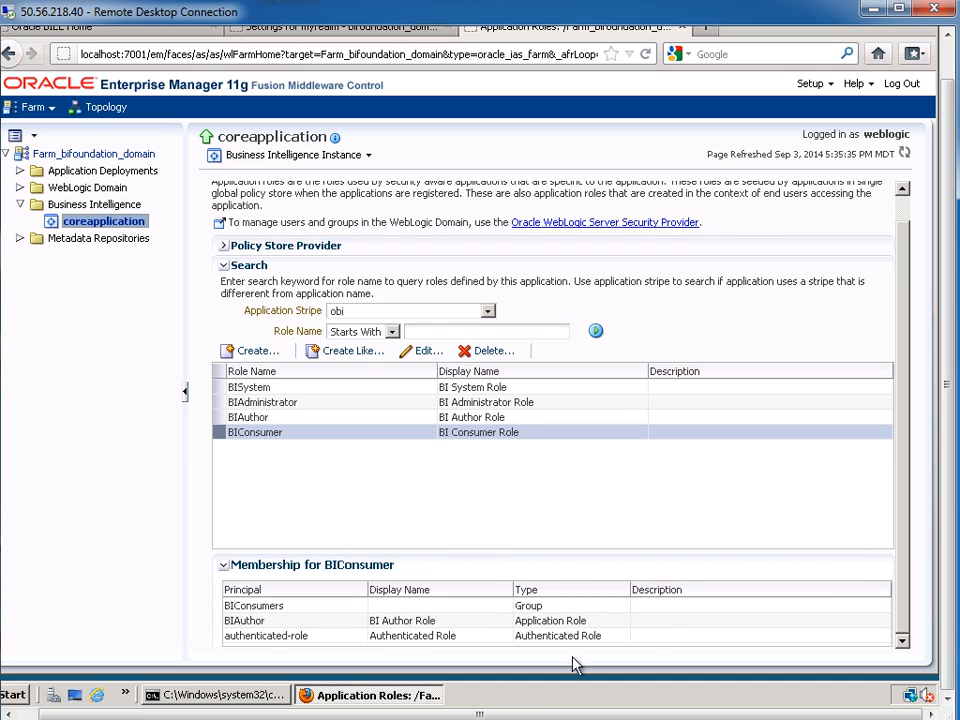
click(388, 641)
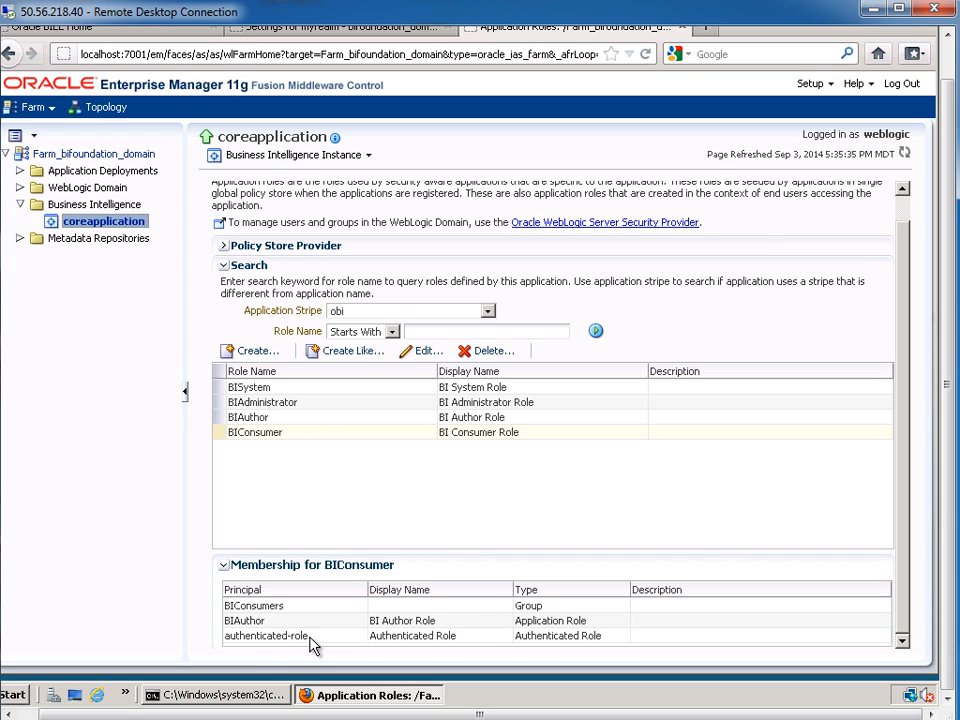
click(272, 435)
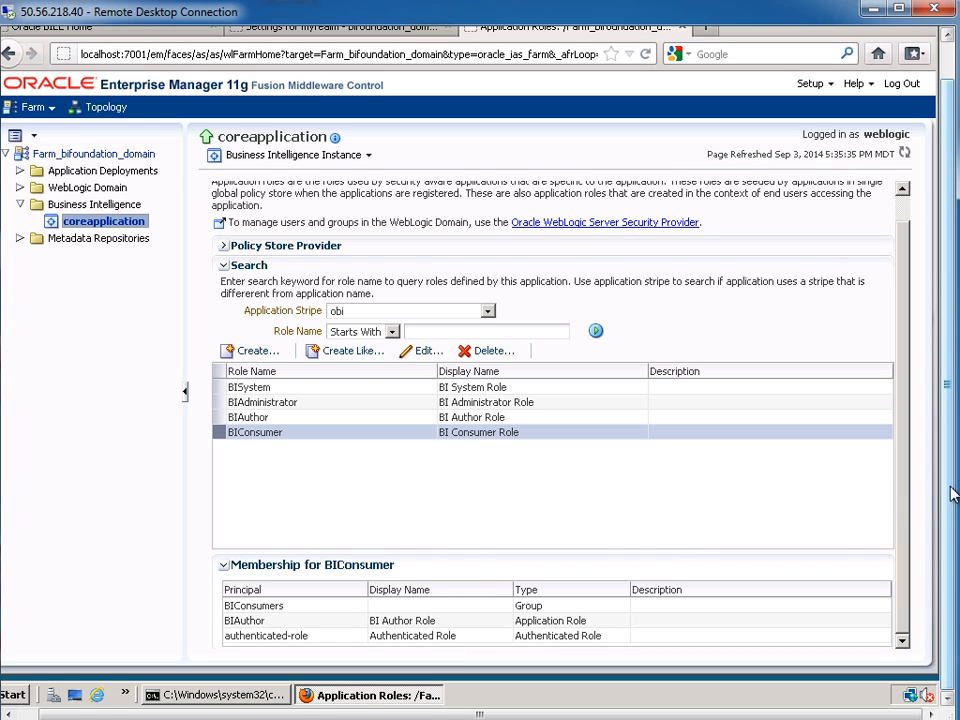
scroll(952, 490, up, 2)
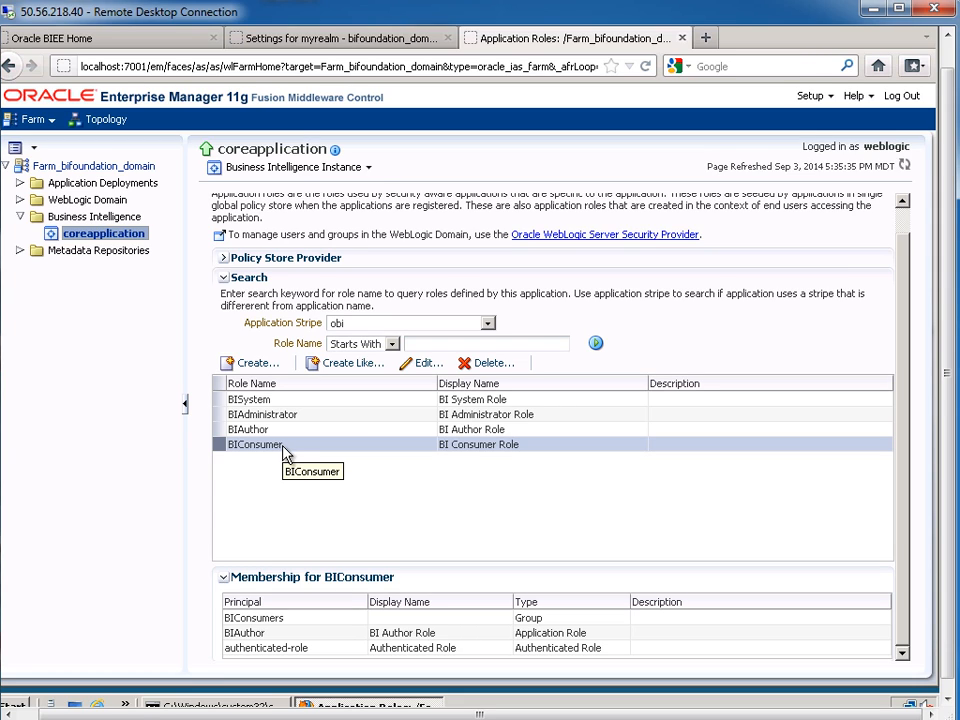
Return to the 'Settings for myrealm' tab and list its users under Users and Groups
click(289, 40)
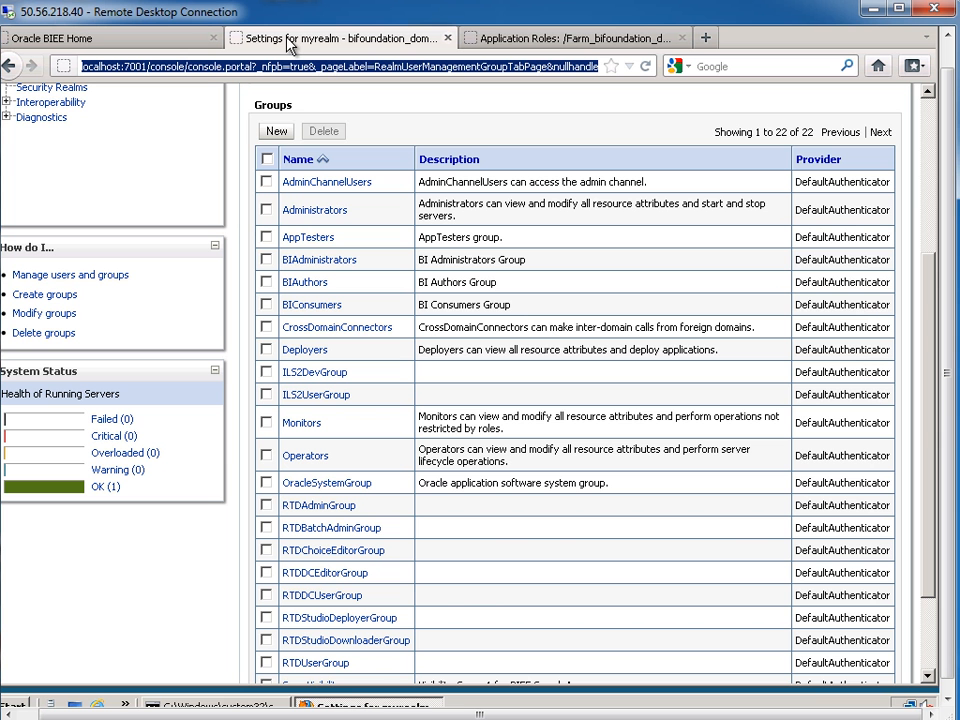
drag(948, 329, 948, 274)
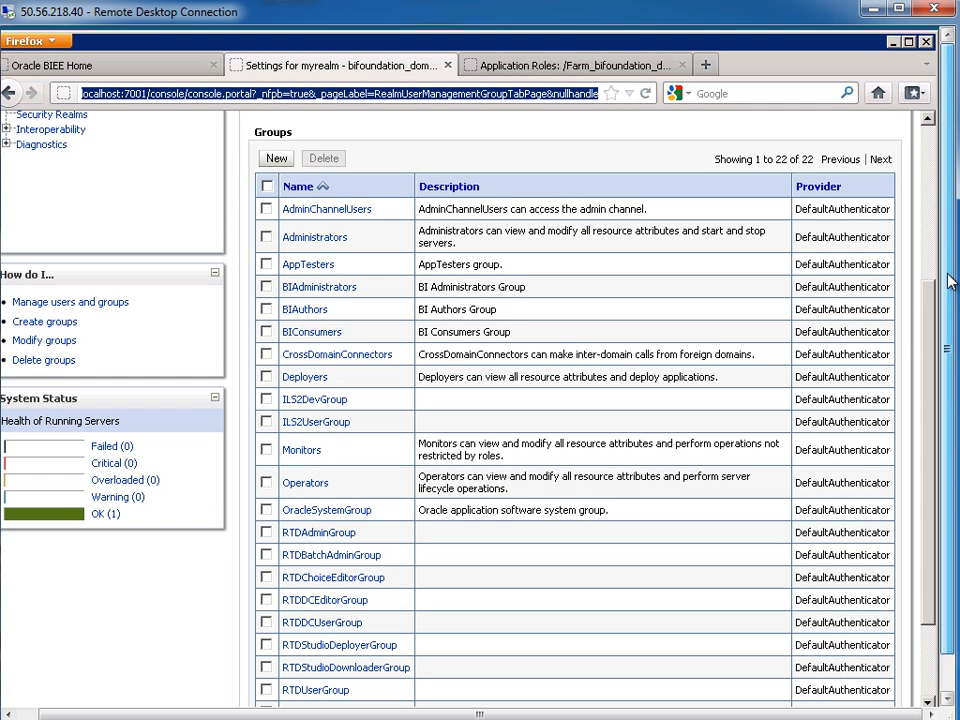
click(156, 93)
drag(142, 93, 180, 94)
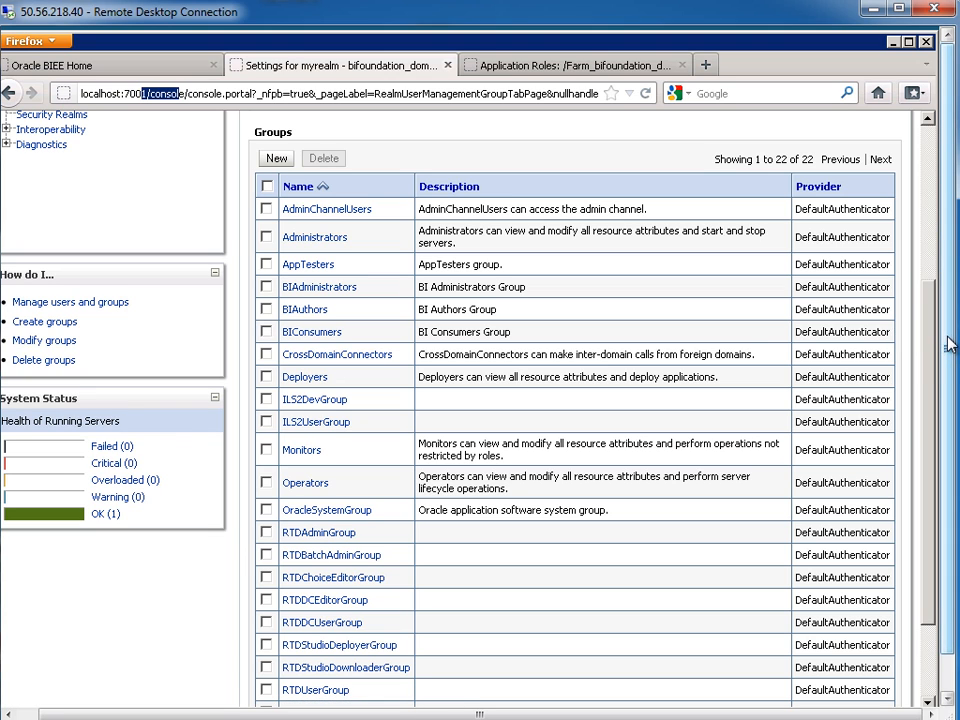
scroll(928, 356, up, 4)
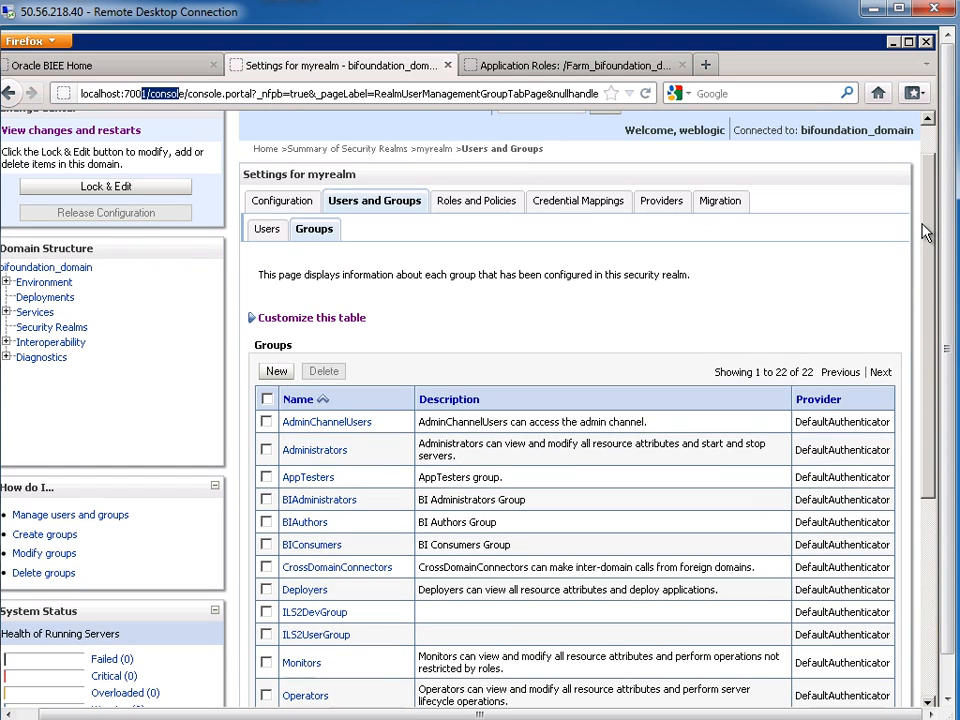
click(268, 232)
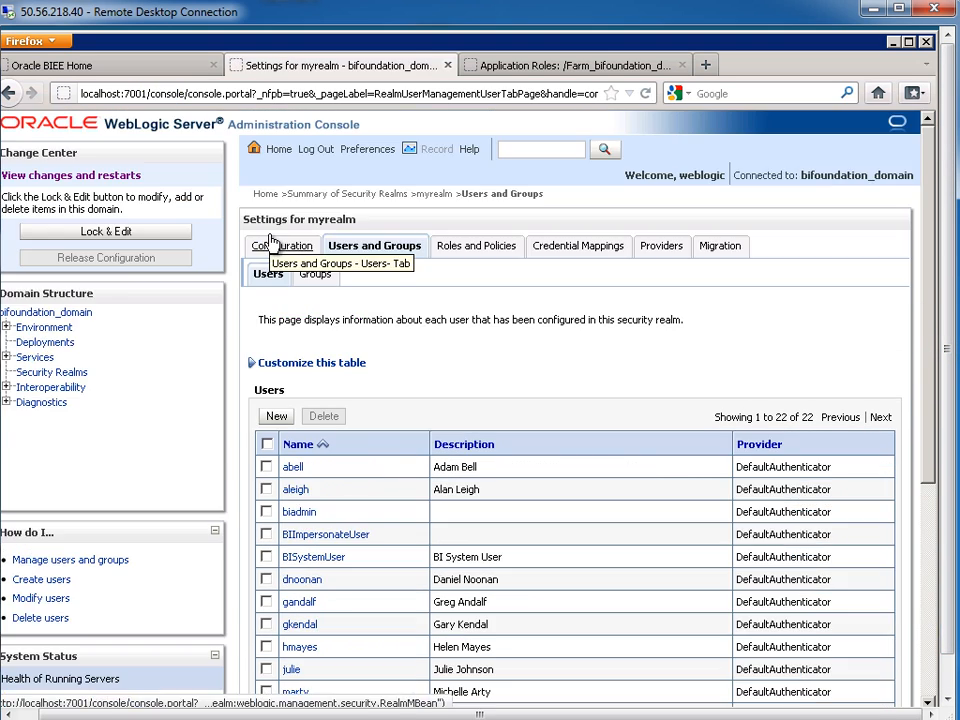
Move BIAuthors into the demo user's Chosen groups on the Groups tab and save
click(290, 671)
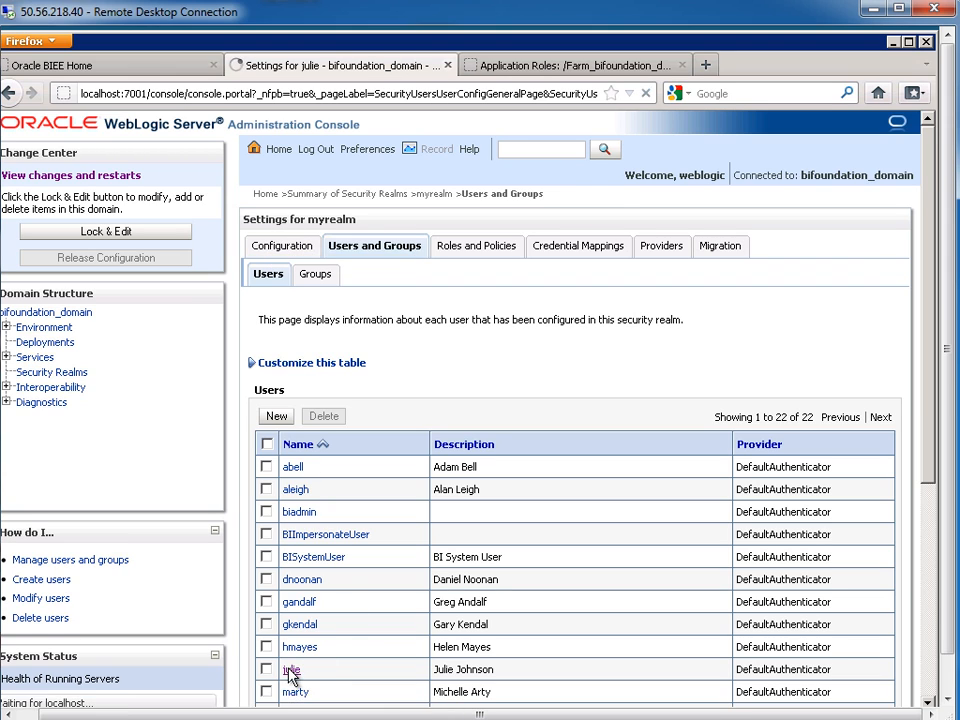
click(452, 246)
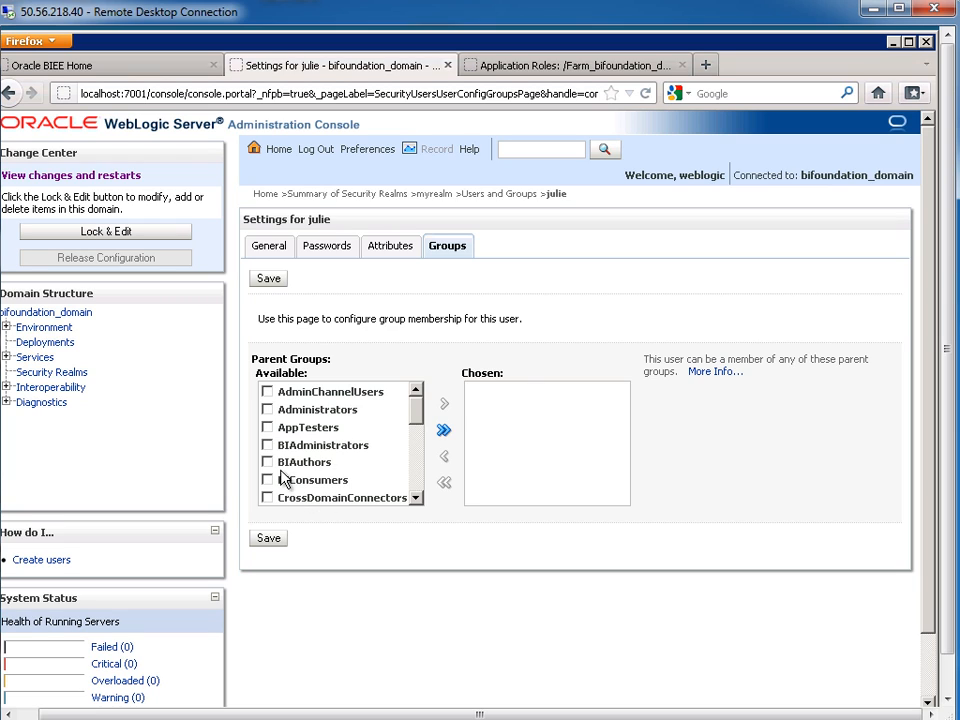
click(268, 462)
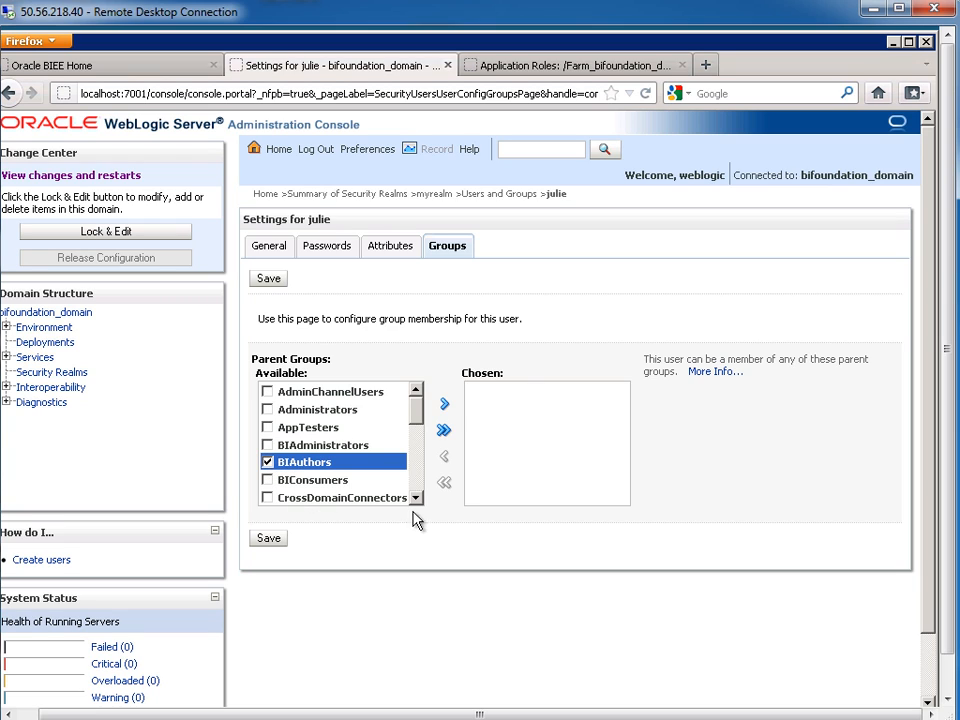
click(446, 406)
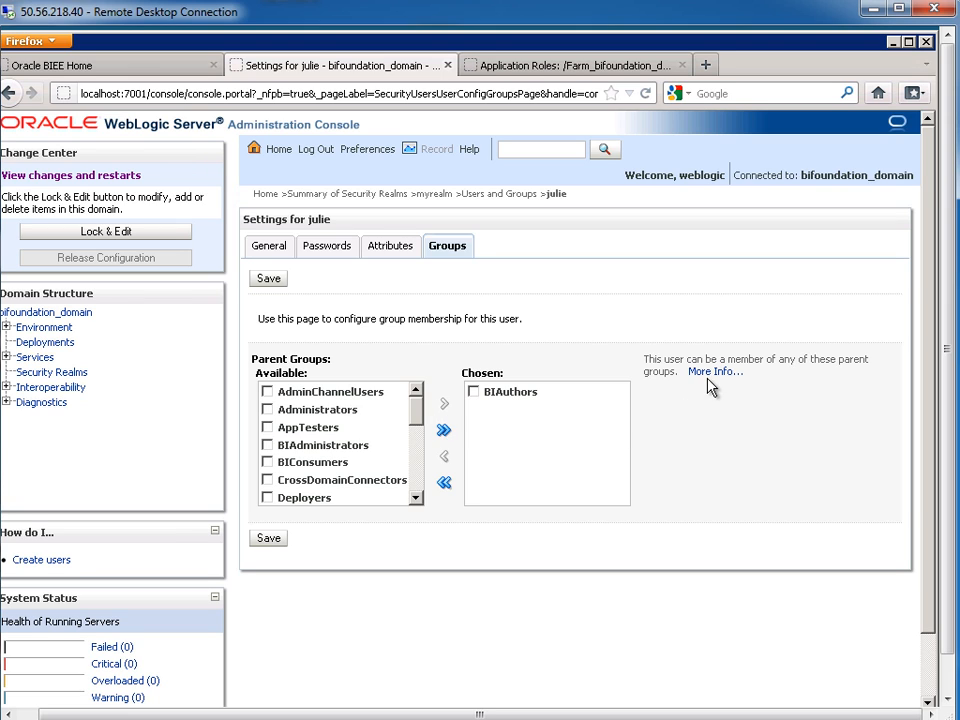
click(266, 280)
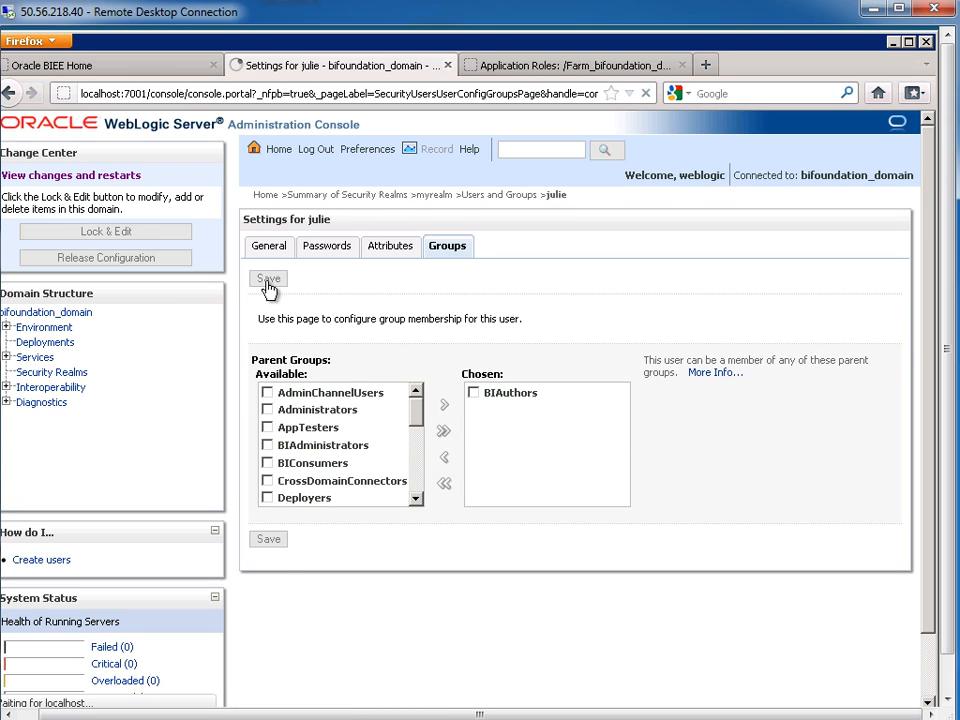
click(89, 68)
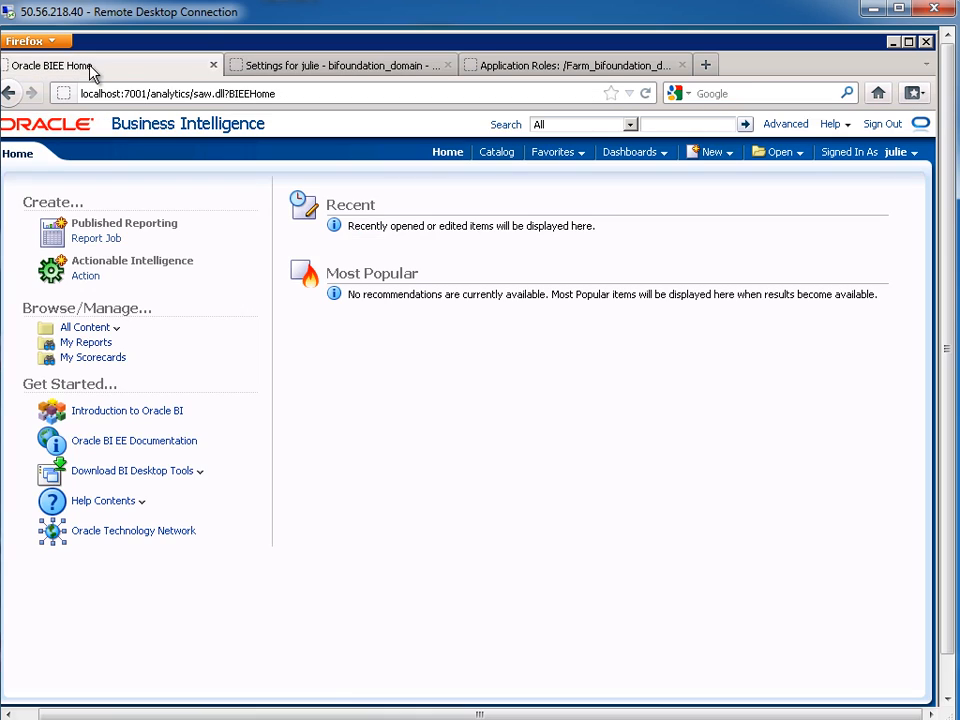
Check that My Account's Roles and Catalog Groups lists only AuthenticatedUser and BIConsumer, then sign out
click(910, 153)
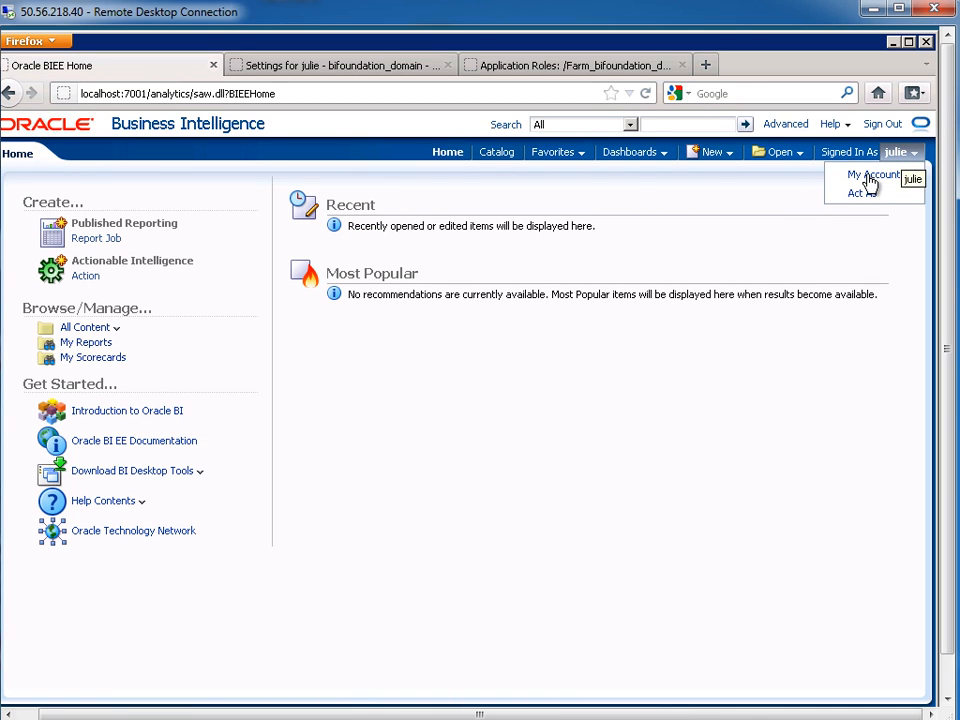
click(866, 174)
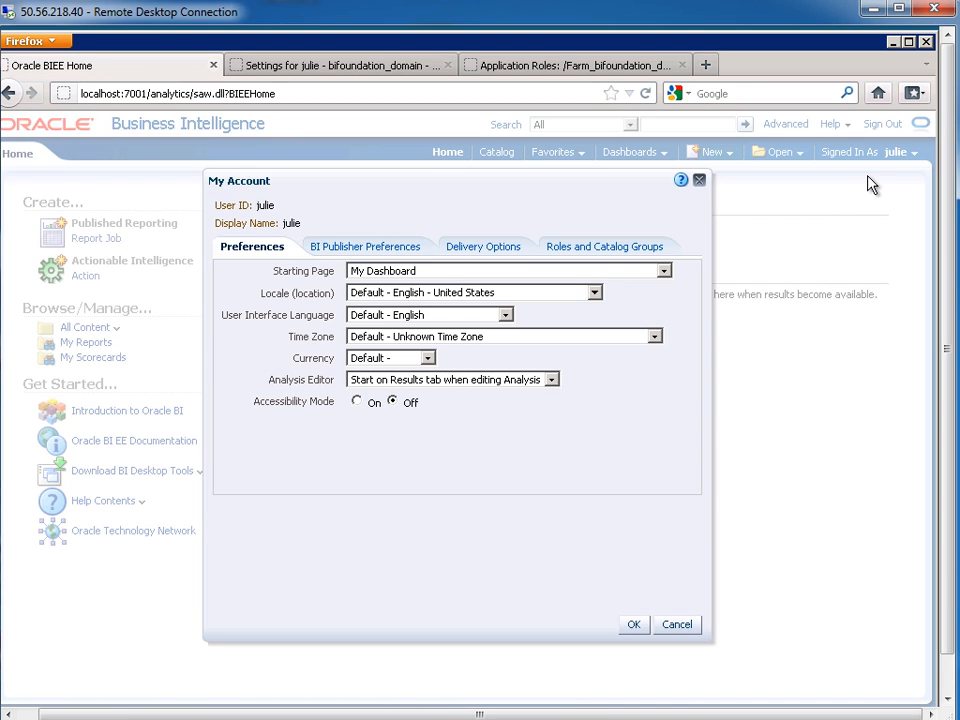
click(603, 250)
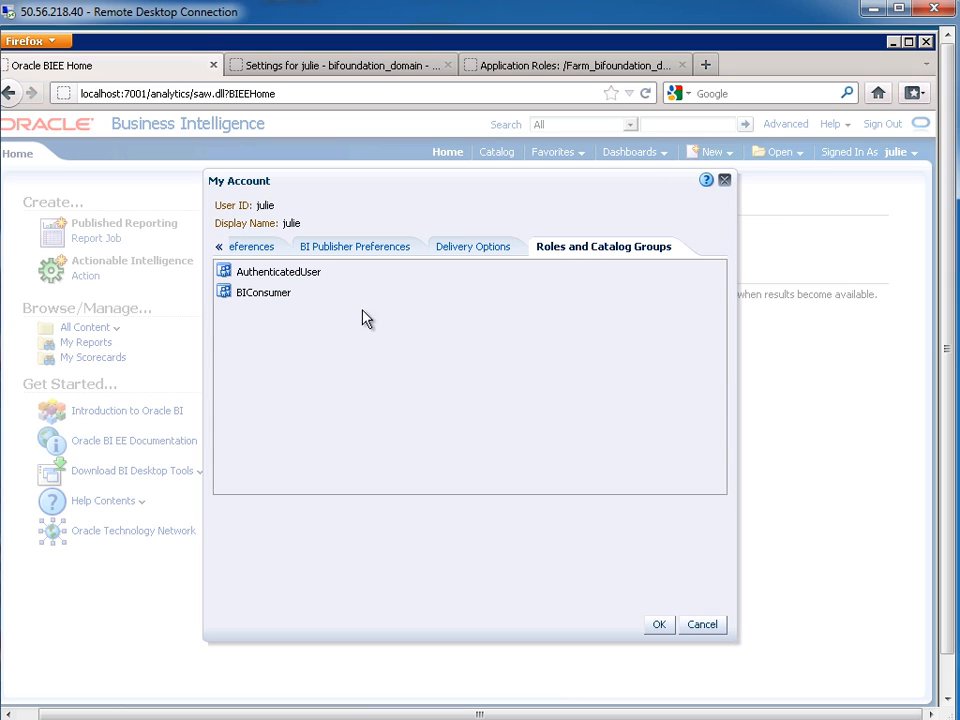
click(703, 625)
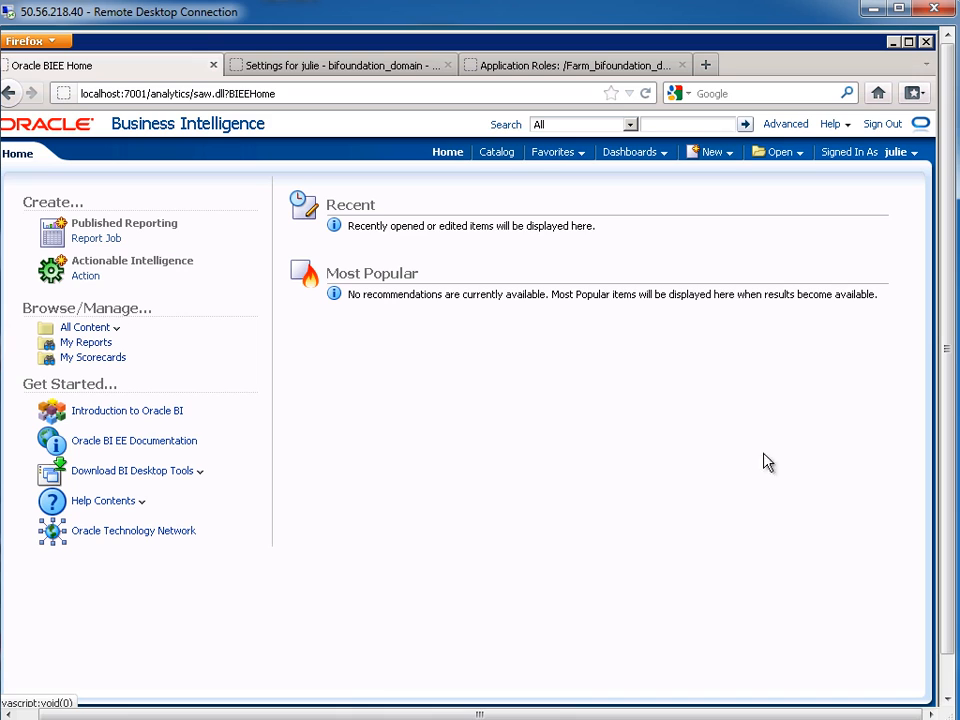
click(880, 125)
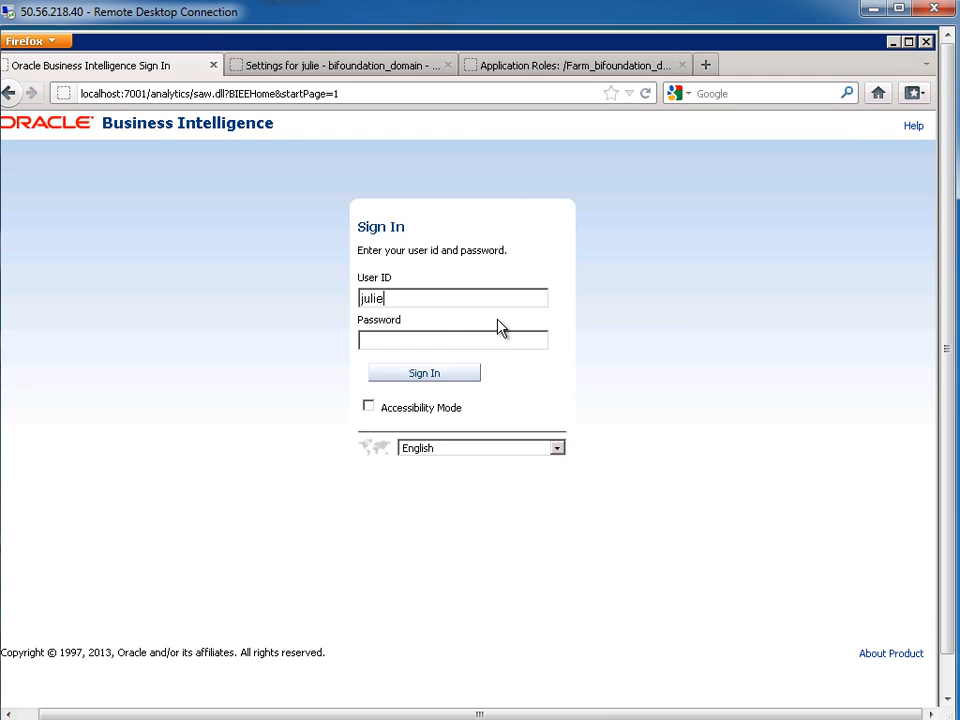
Sign back in with the user's password and confirm My Account roles now include BIAuthor
text(•••••)
key(Return)
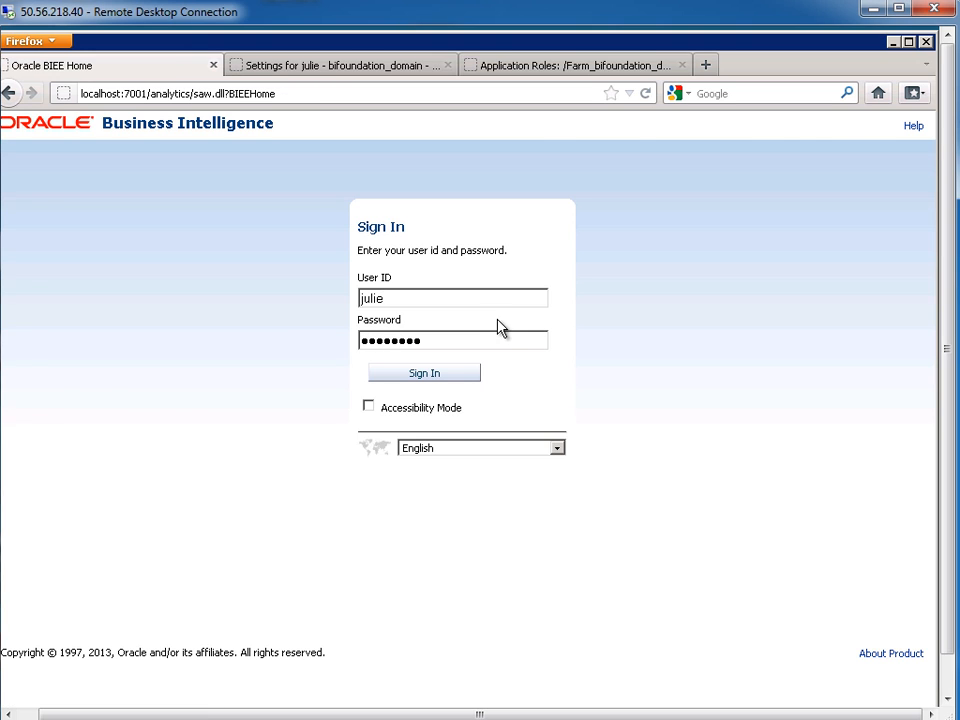
click(899, 153)
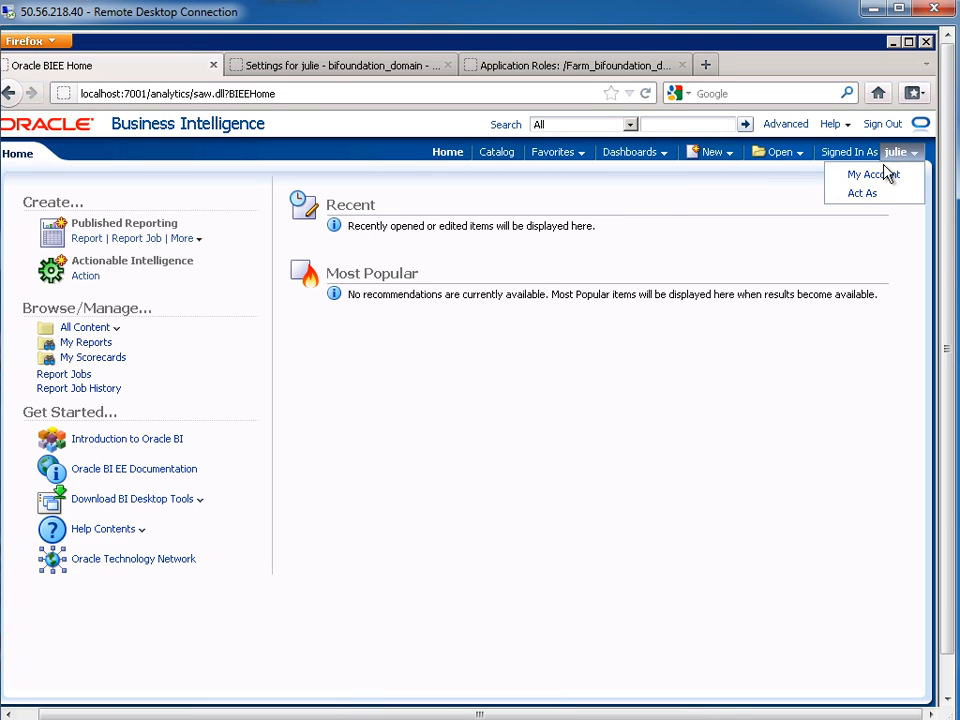
click(880, 174)
click(617, 250)
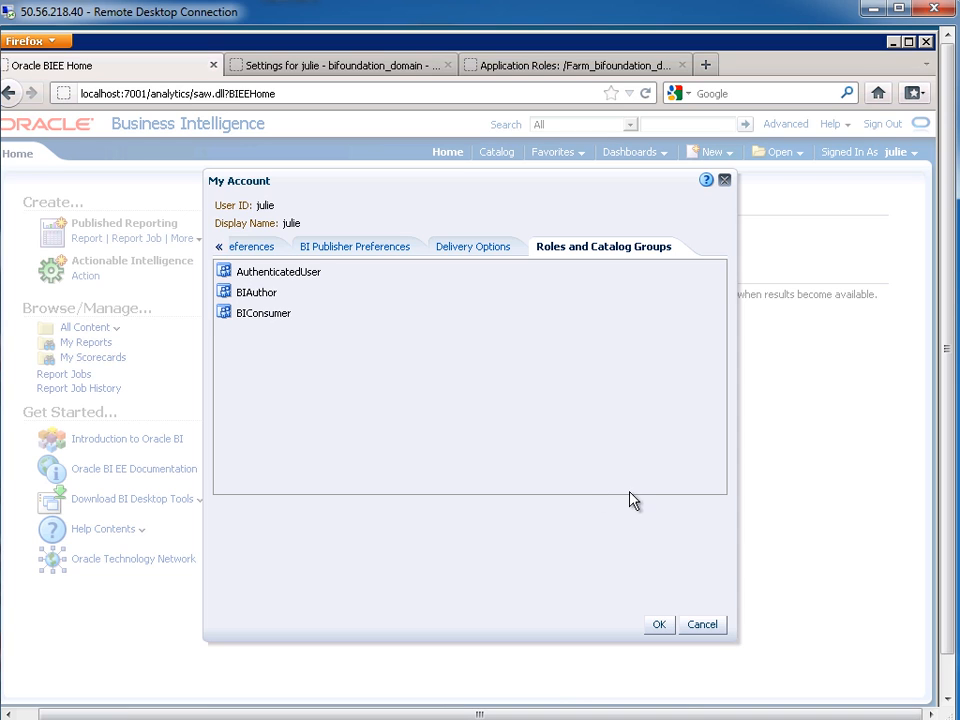
click(703, 625)
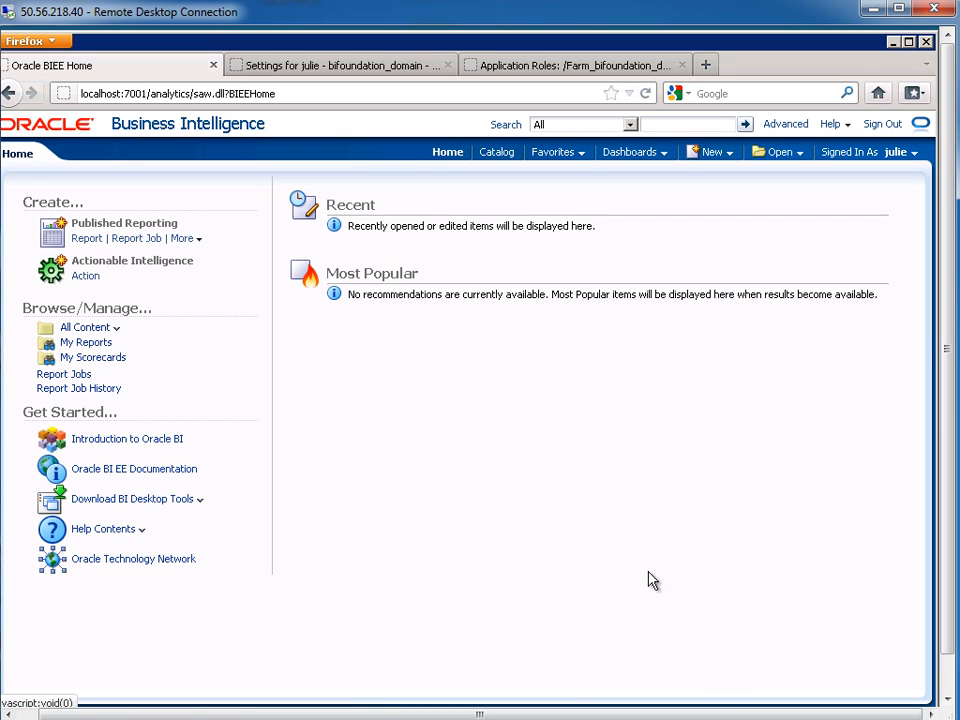